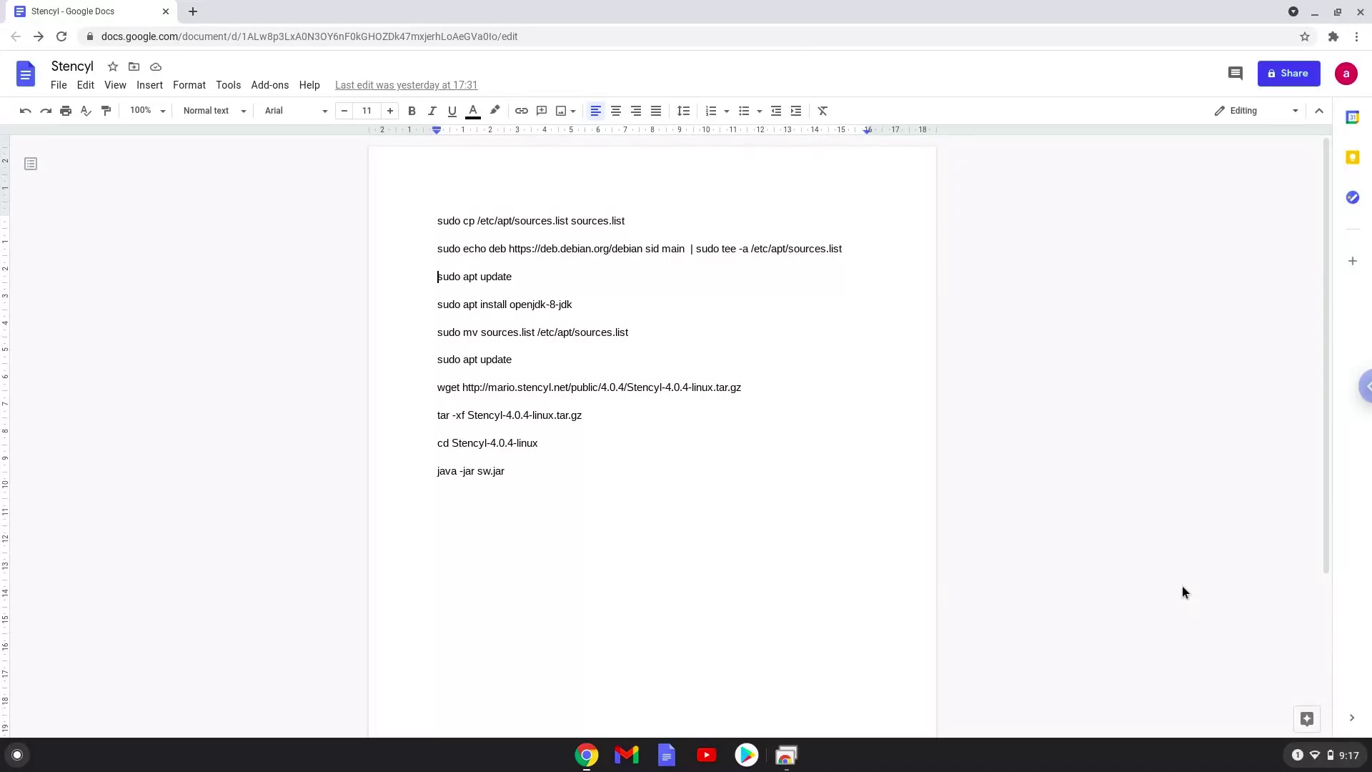
Step: Open the Chromebook Settings window through the Quick Settings tray
{"action": "left_click", "coordinate": [1318, 756]}
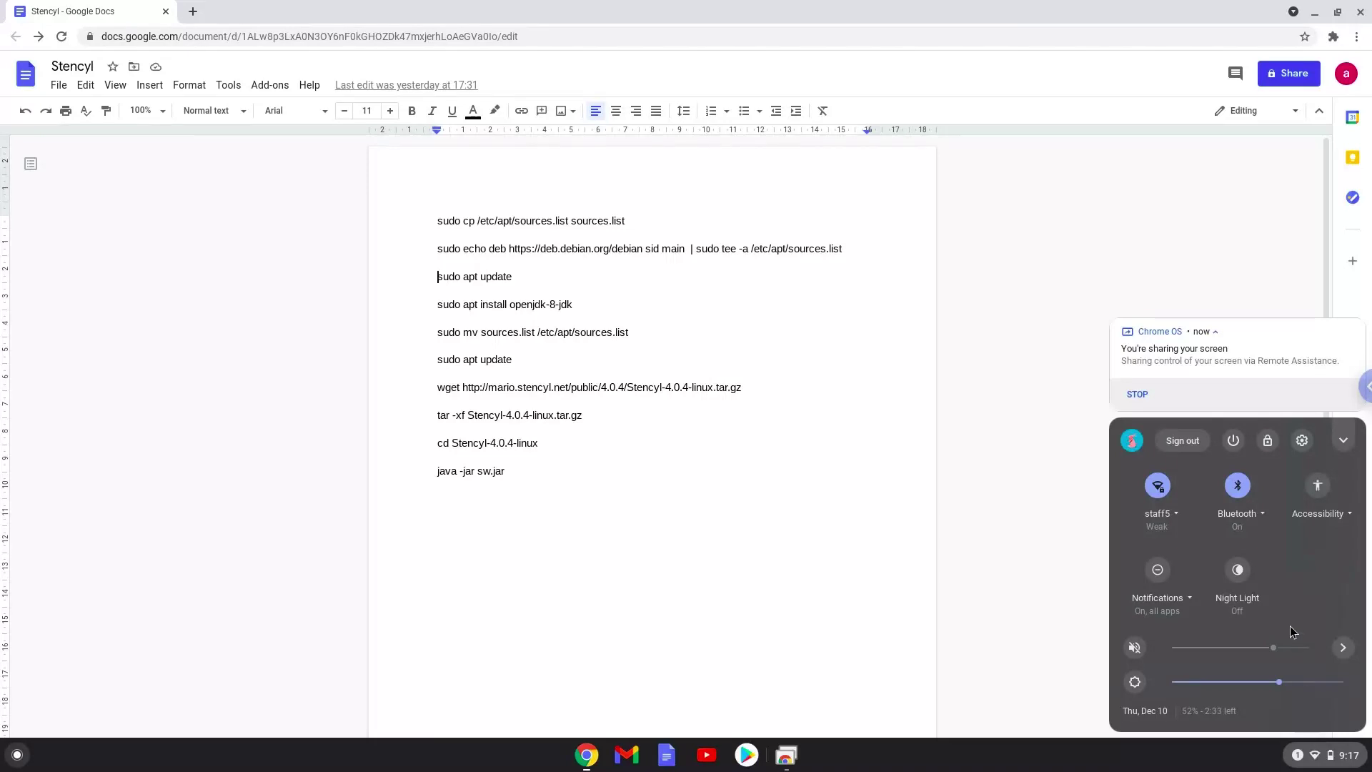
{"action": "left_click", "coordinate": [1300, 441]}
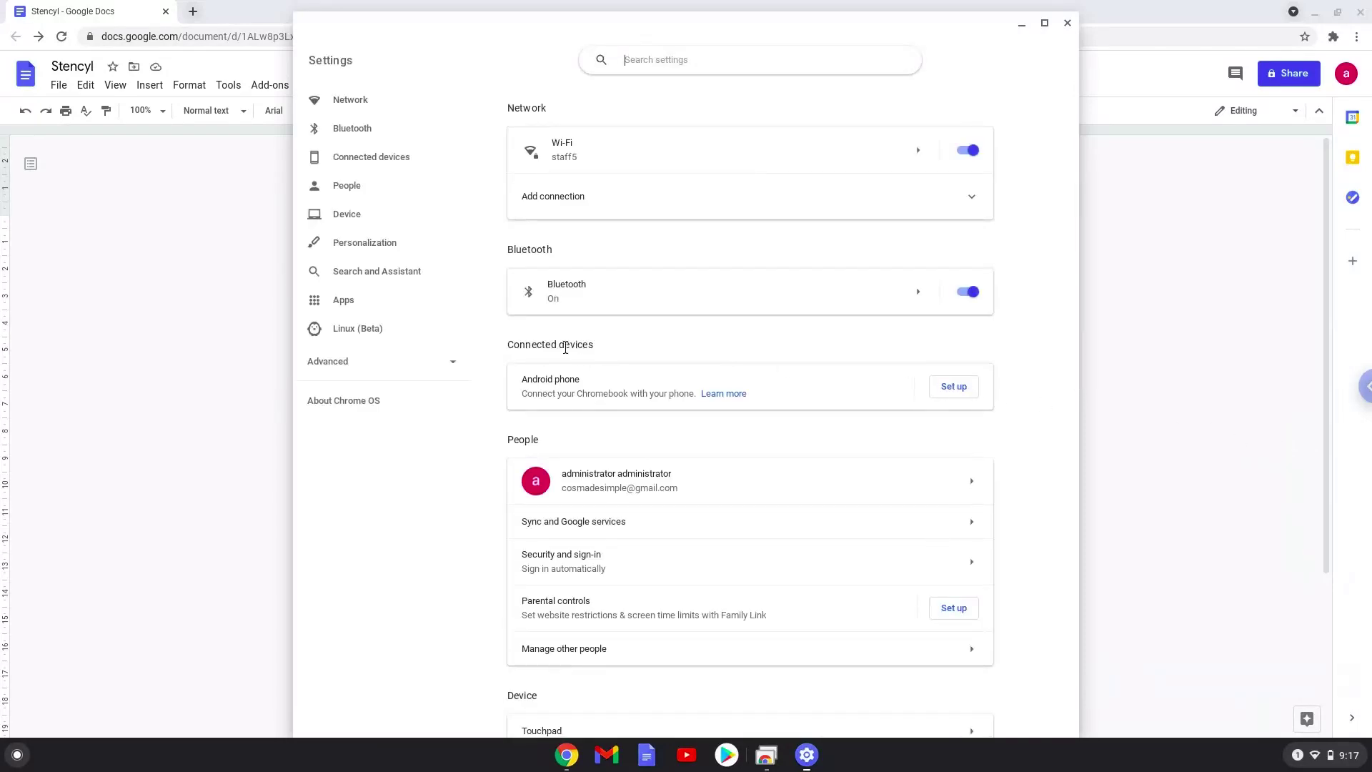
Step: Turn on and install Linux (Beta), then close the Terminal window it opens
{"action": "left_click", "coordinate": [416, 338]}
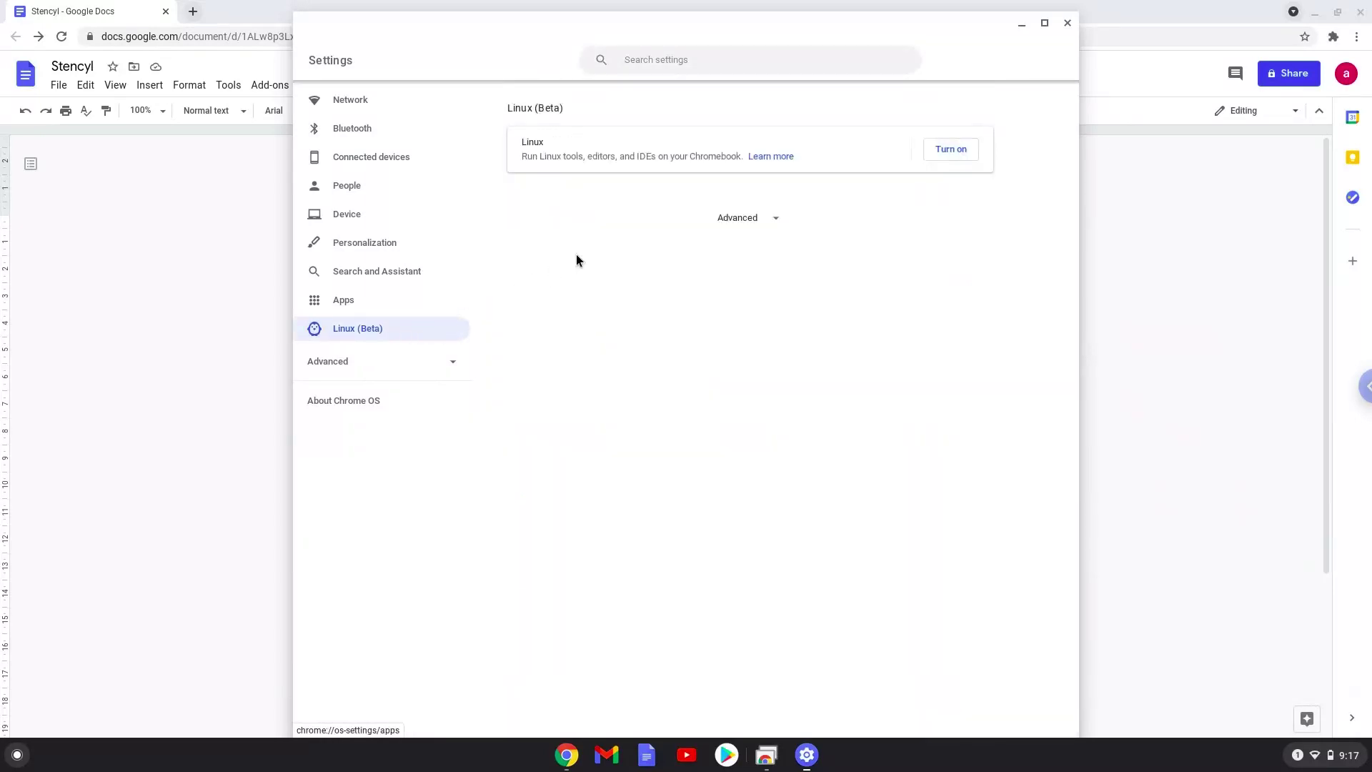
{"action": "left_click", "coordinate": [949, 152]}
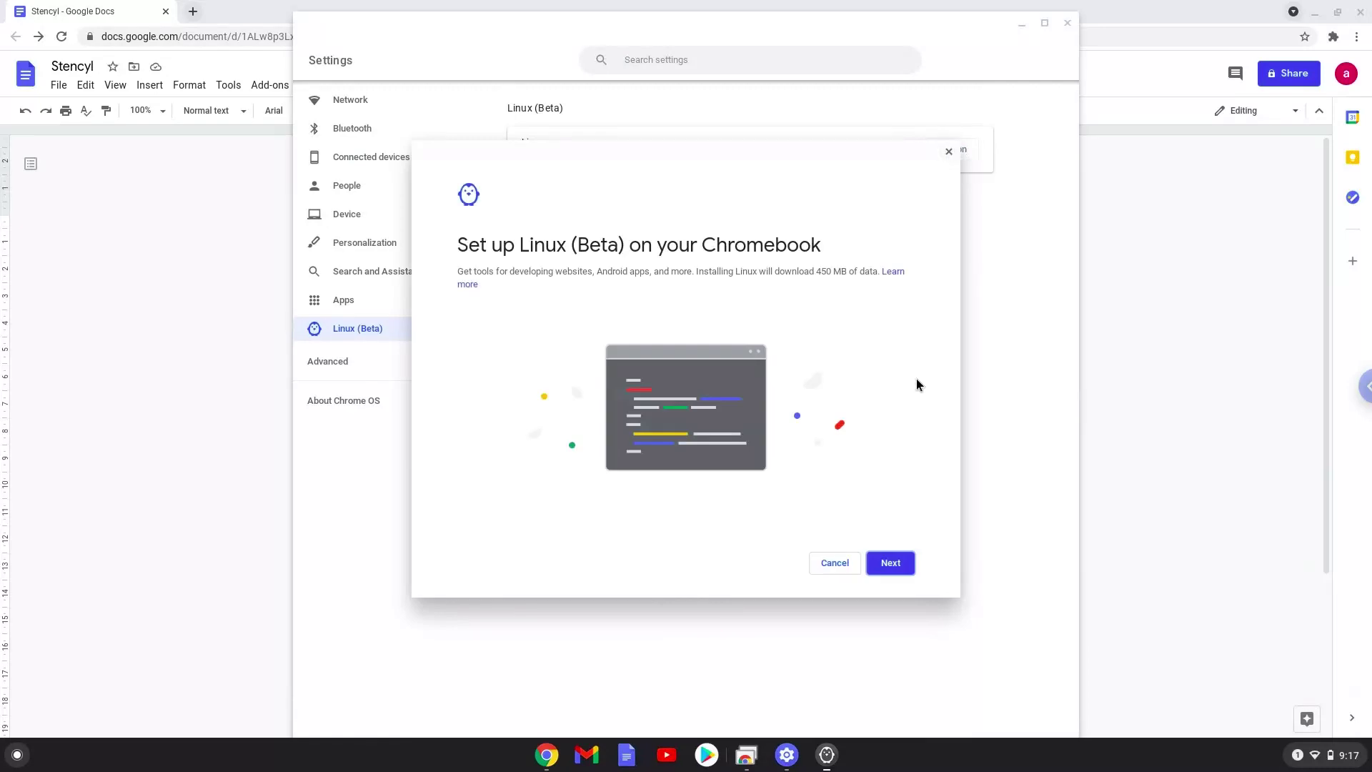
{"action": "left_click", "coordinate": [891, 562]}
{"action": "left_click", "coordinate": [891, 563]}
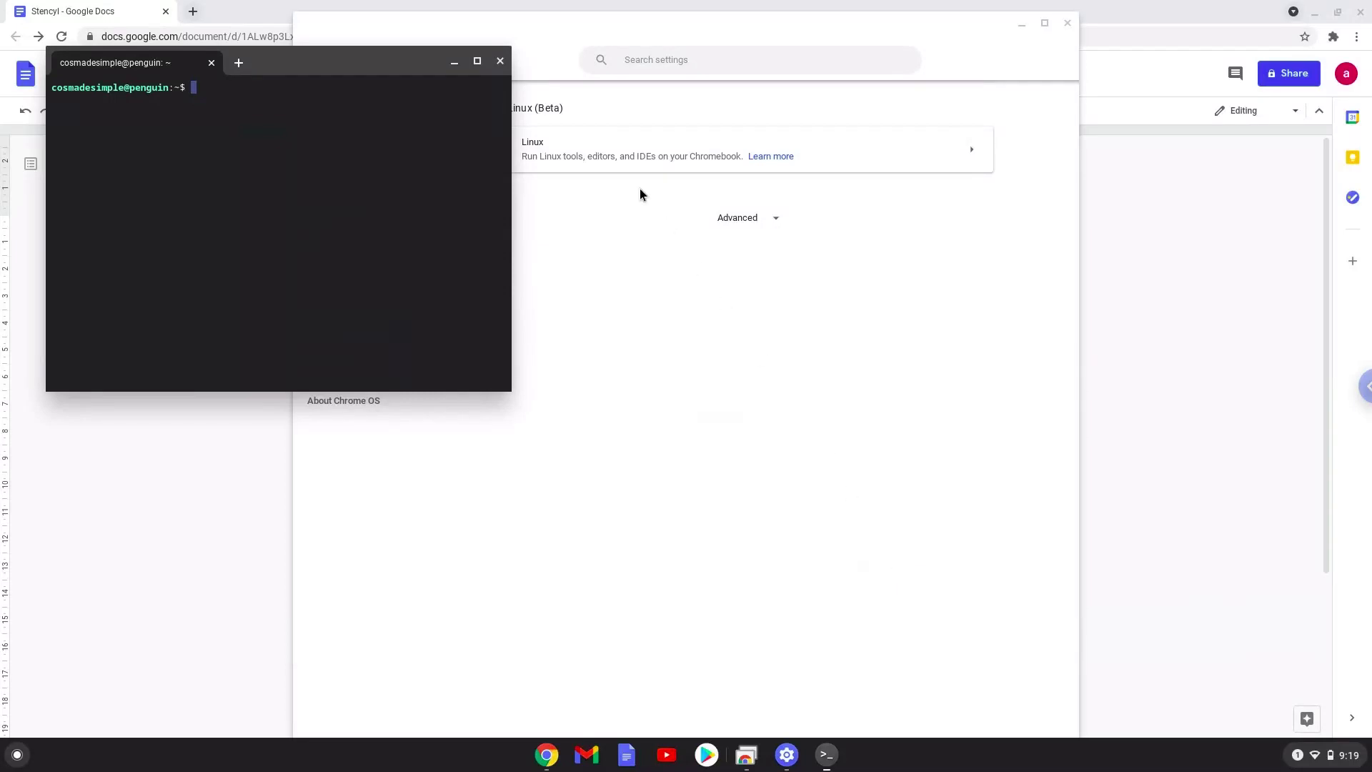
{"action": "left_click", "coordinate": [501, 62]}
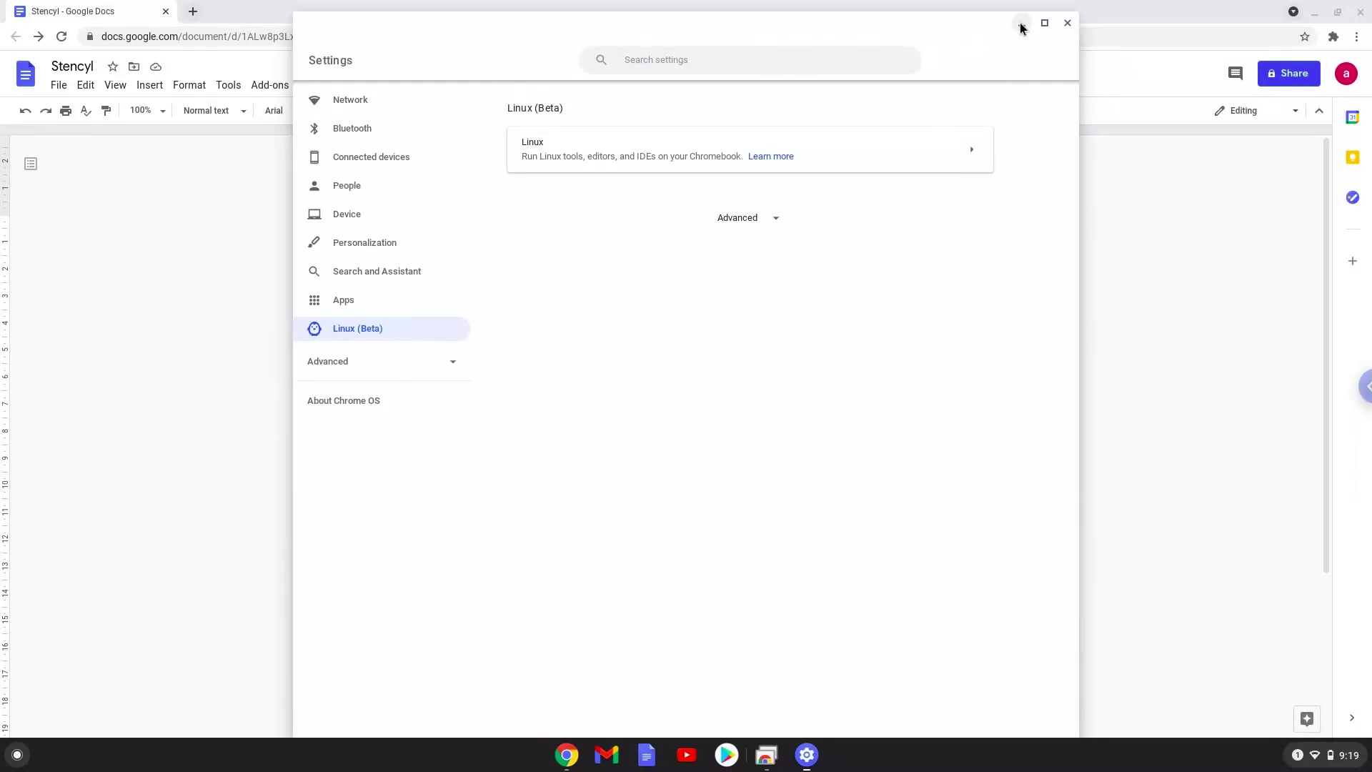
Step: Close Settings and copy the 'sudo cp /etc/apt/sources.list sources.list' line from the notes
{"action": "left_click", "coordinate": [1068, 23]}
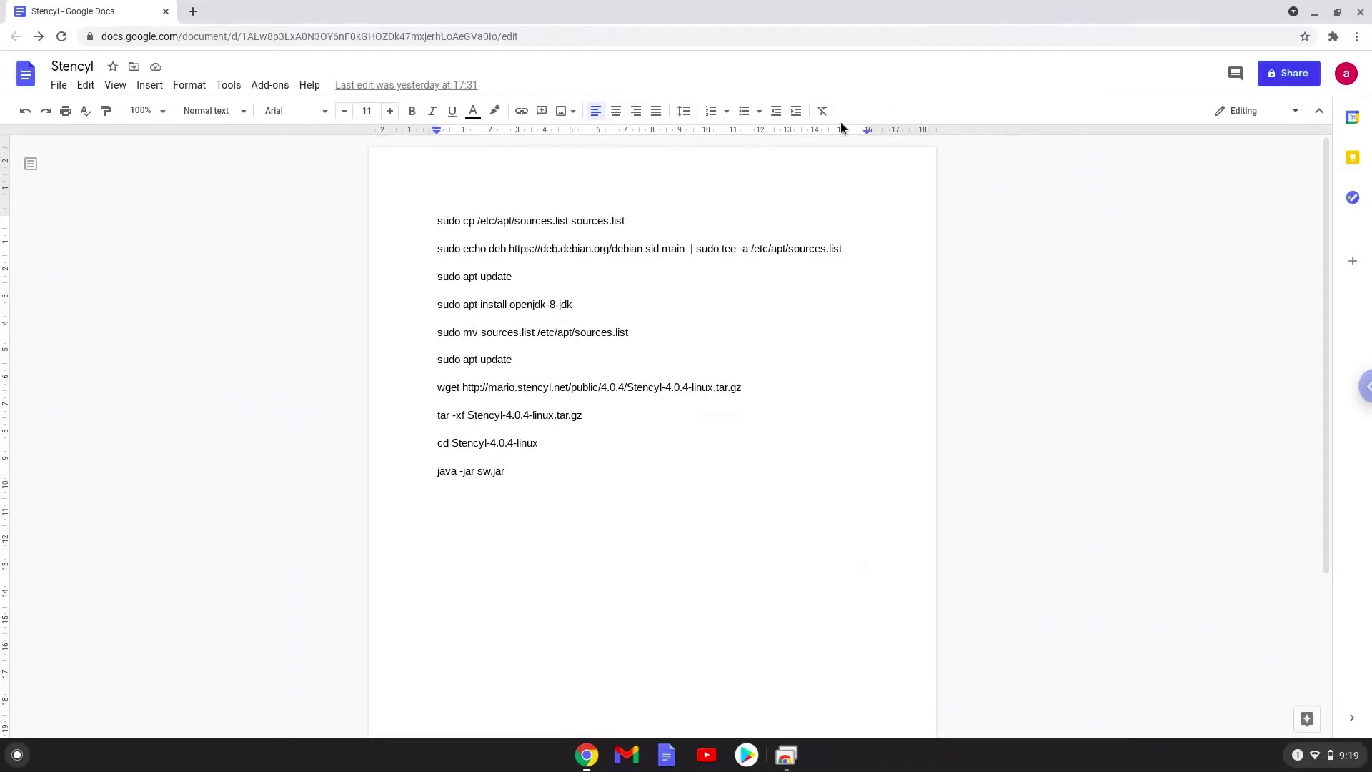
{"action": "triple_click", "coordinate": [588, 221]}
{"action": "right_click", "coordinate": [588, 220]}
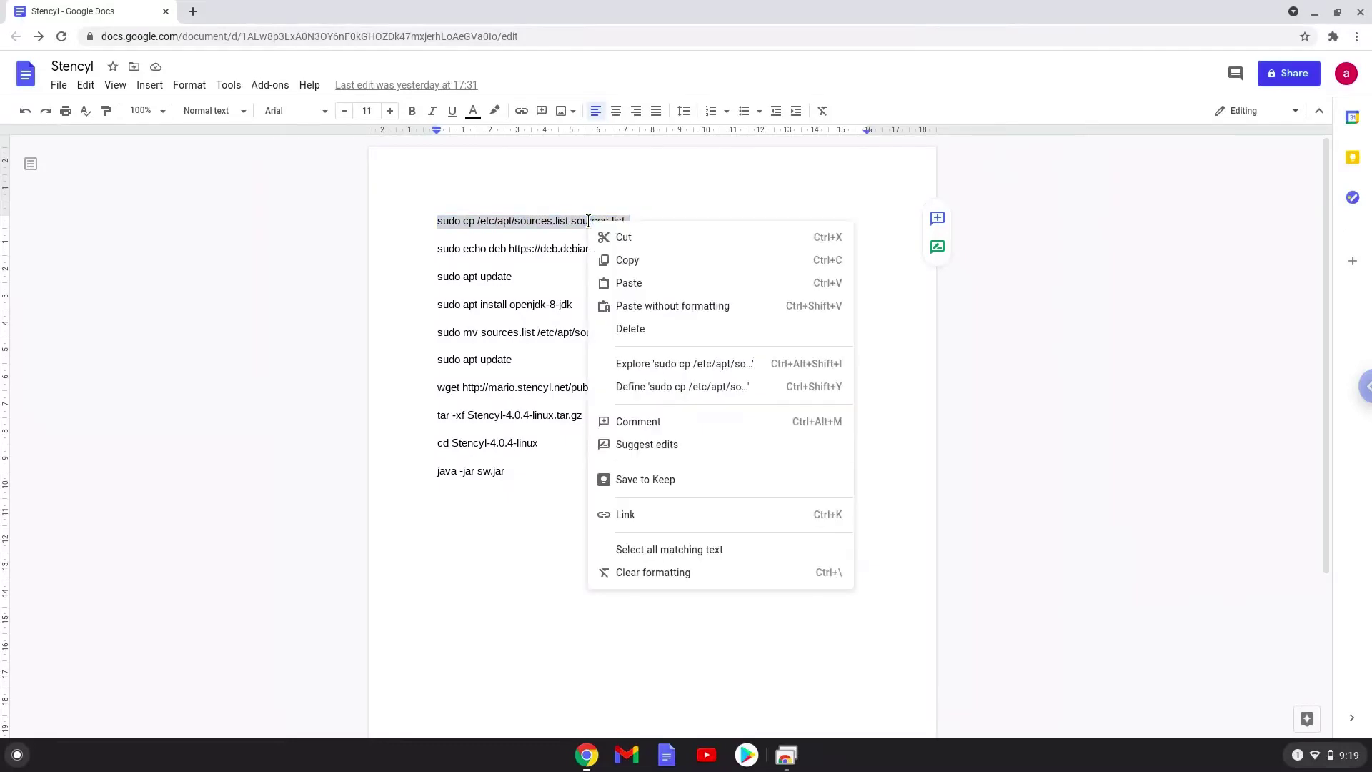
{"action": "left_click", "coordinate": [630, 264]}
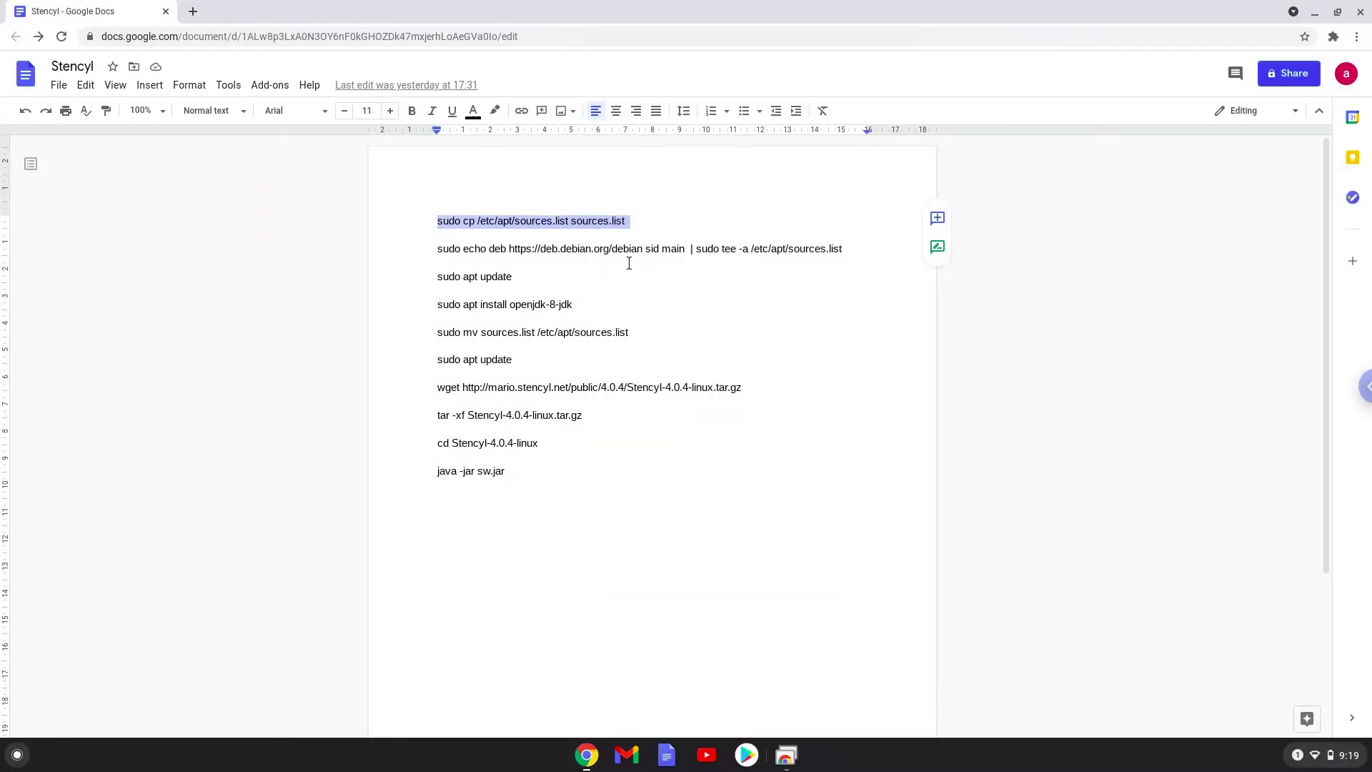
{"action": "left_click", "coordinate": [22, 754]}
{"action": "type", "text": "ter"}
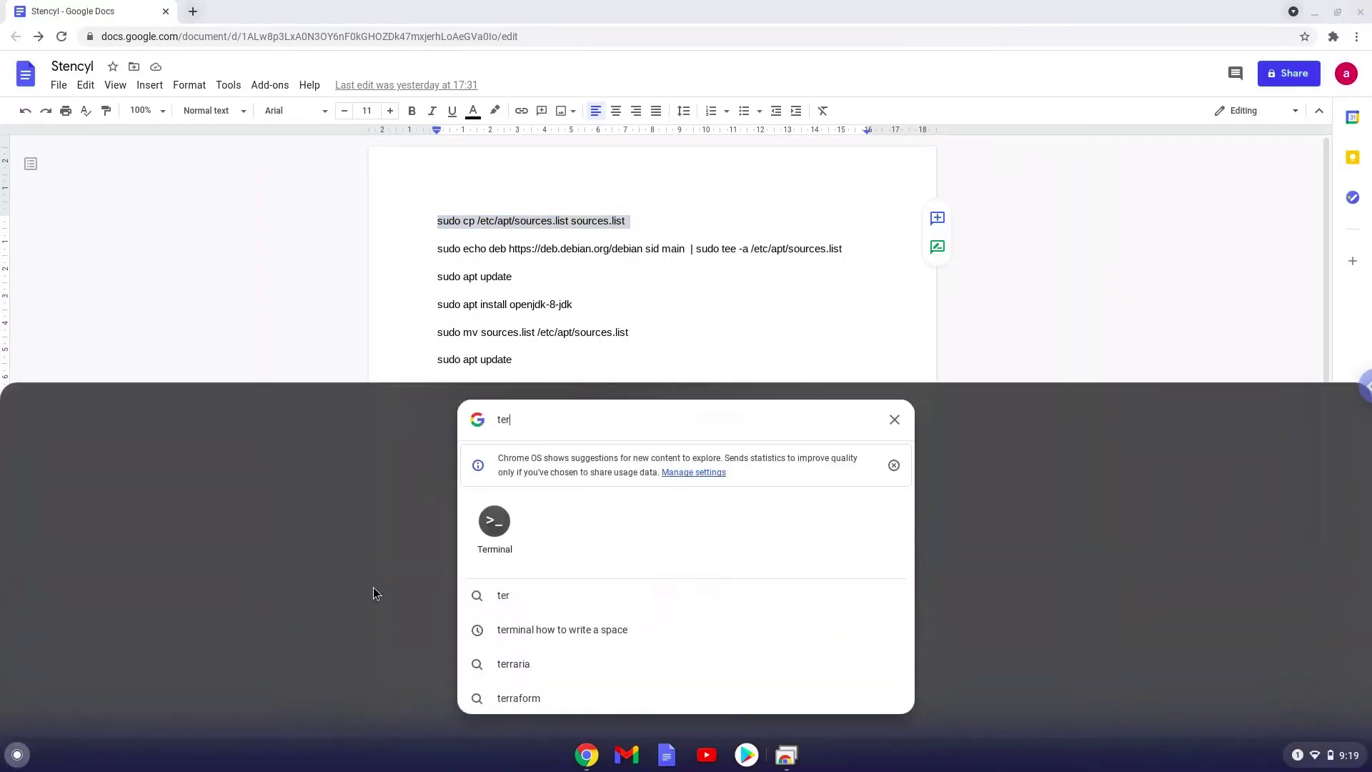
Step: Launch the Linux Terminal app from the launcher search results
{"action": "left_click", "coordinate": [490, 533]}
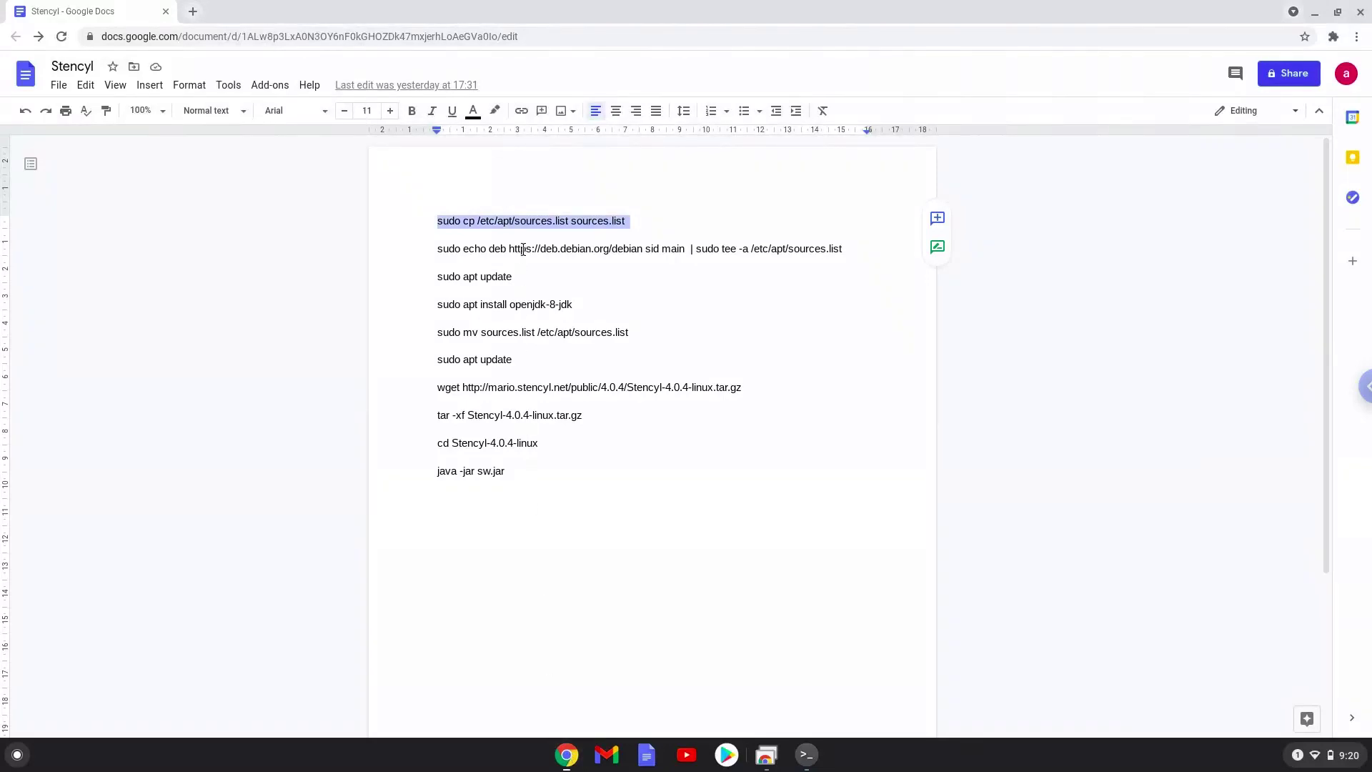
Step: Copy the 'sudo echo deb ... | sudo tee -a' line and run it in Terminal
{"action": "triple_click", "coordinate": [523, 248]}
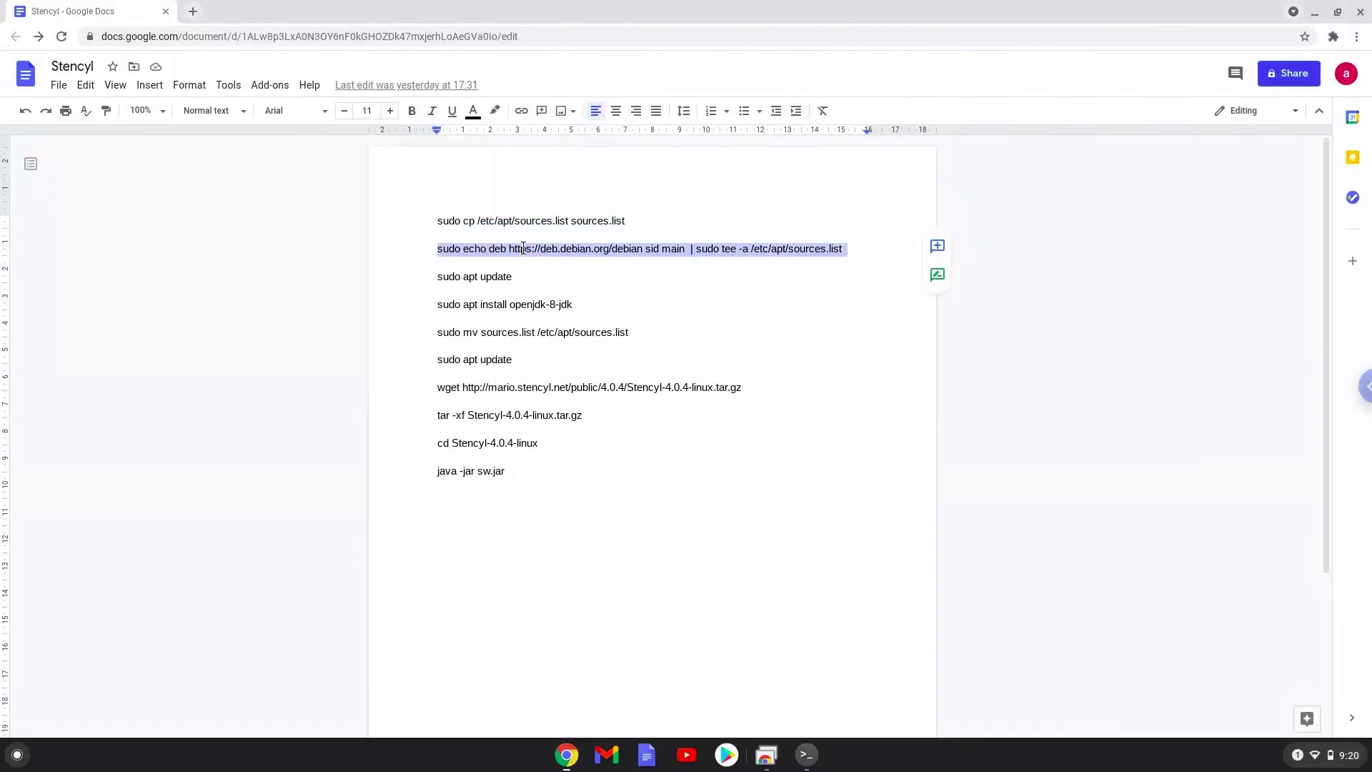
{"action": "right_click", "coordinate": [523, 248]}
{"action": "left_click", "coordinate": [568, 286]}
{"action": "left_click", "coordinate": [807, 755]}
{"action": "key", "text": "ctrl+shift+v"}
{"action": "key", "text": "Return"}
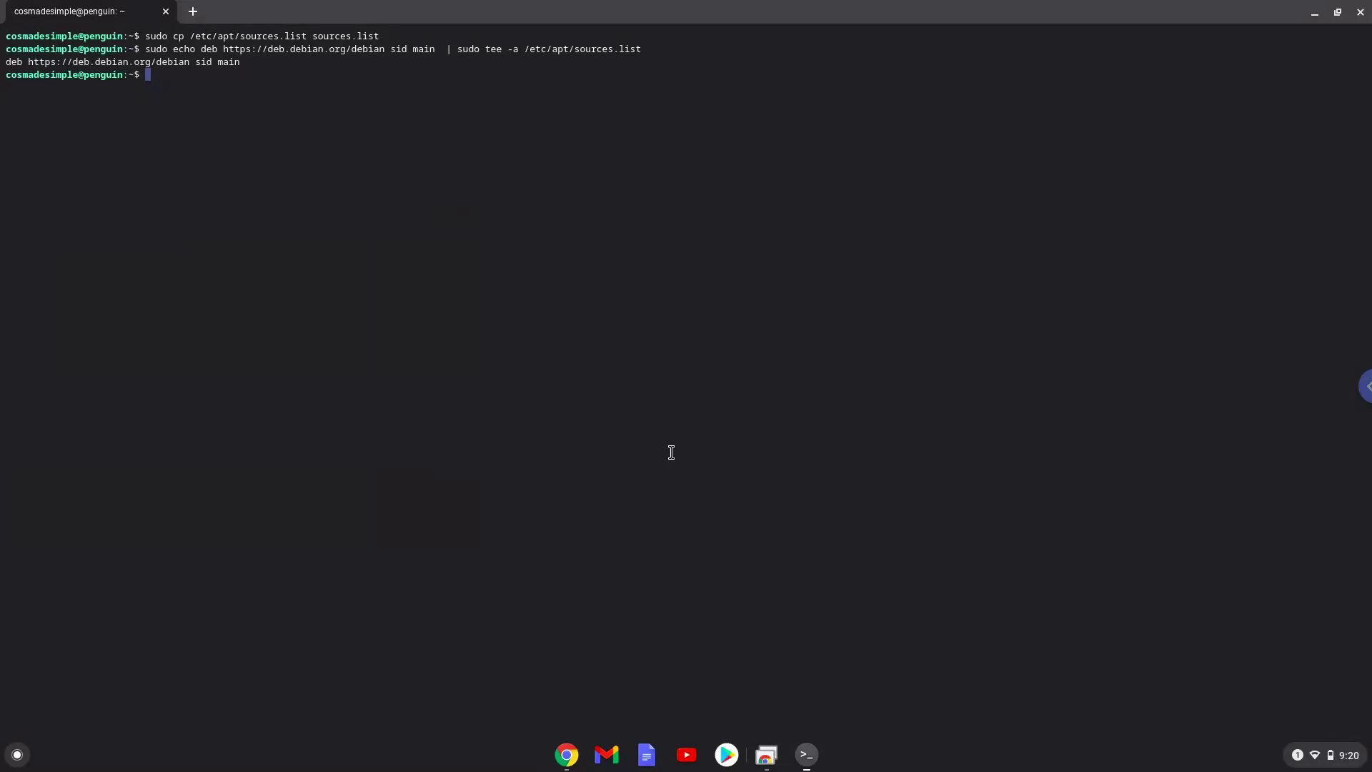
Step: Copy 'sudo apt update' from the notes and run it in Terminal
{"action": "left_click", "coordinate": [567, 755]}
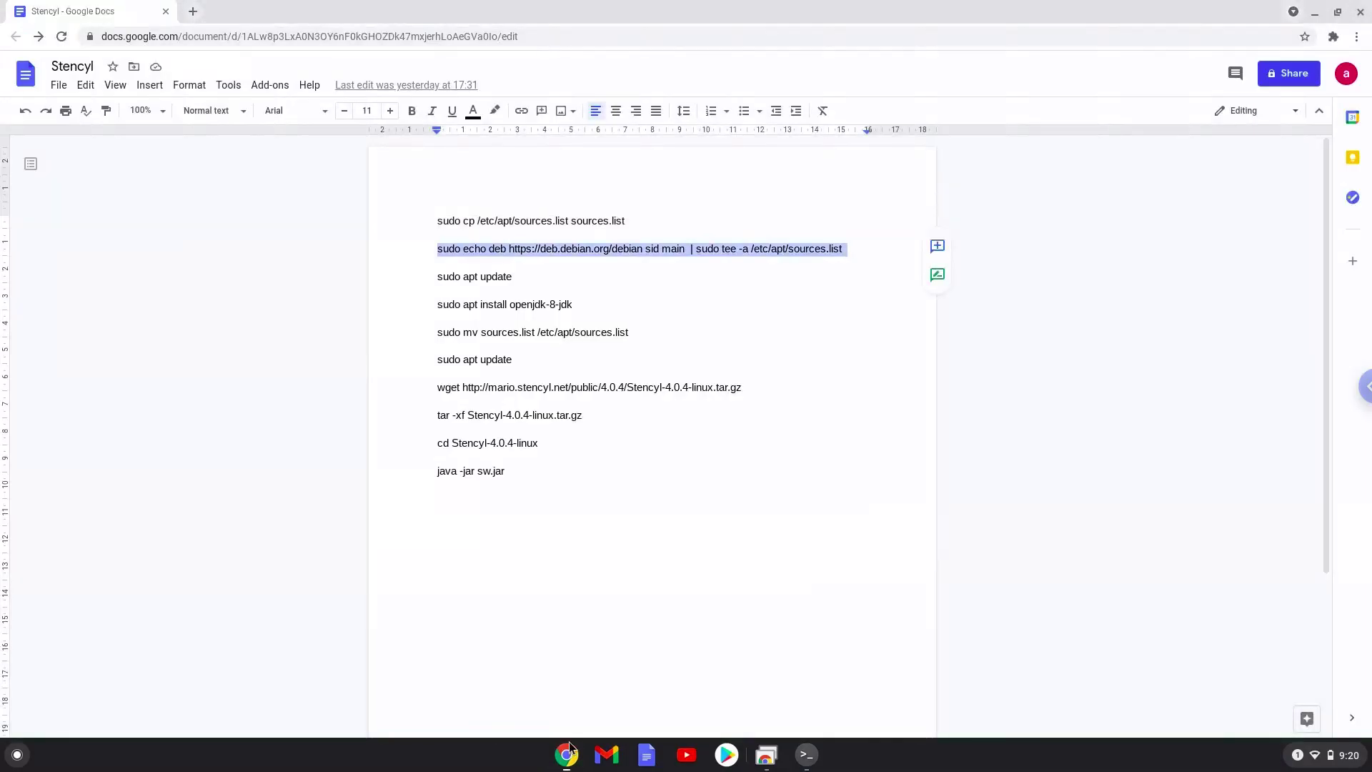
{"action": "triple_click", "coordinate": [485, 278]}
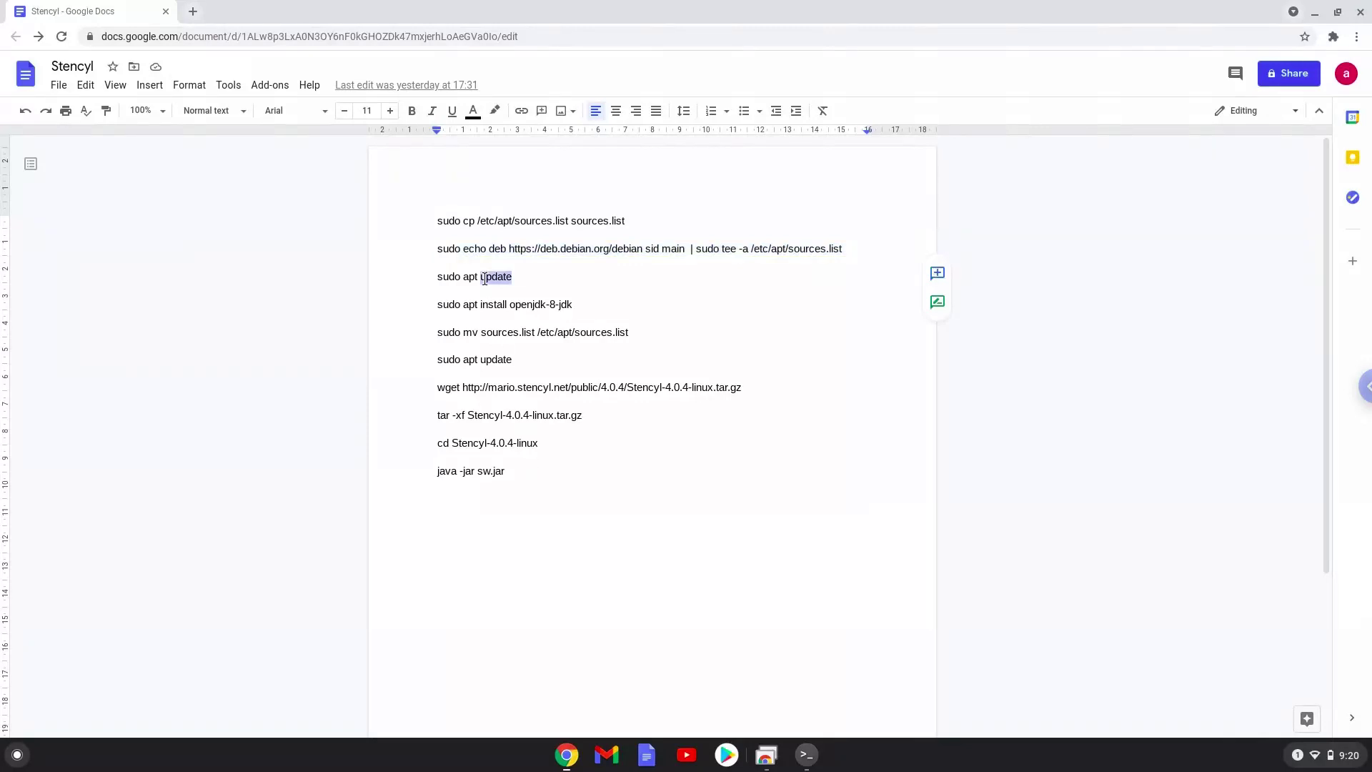
{"action": "right_click", "coordinate": [485, 278]}
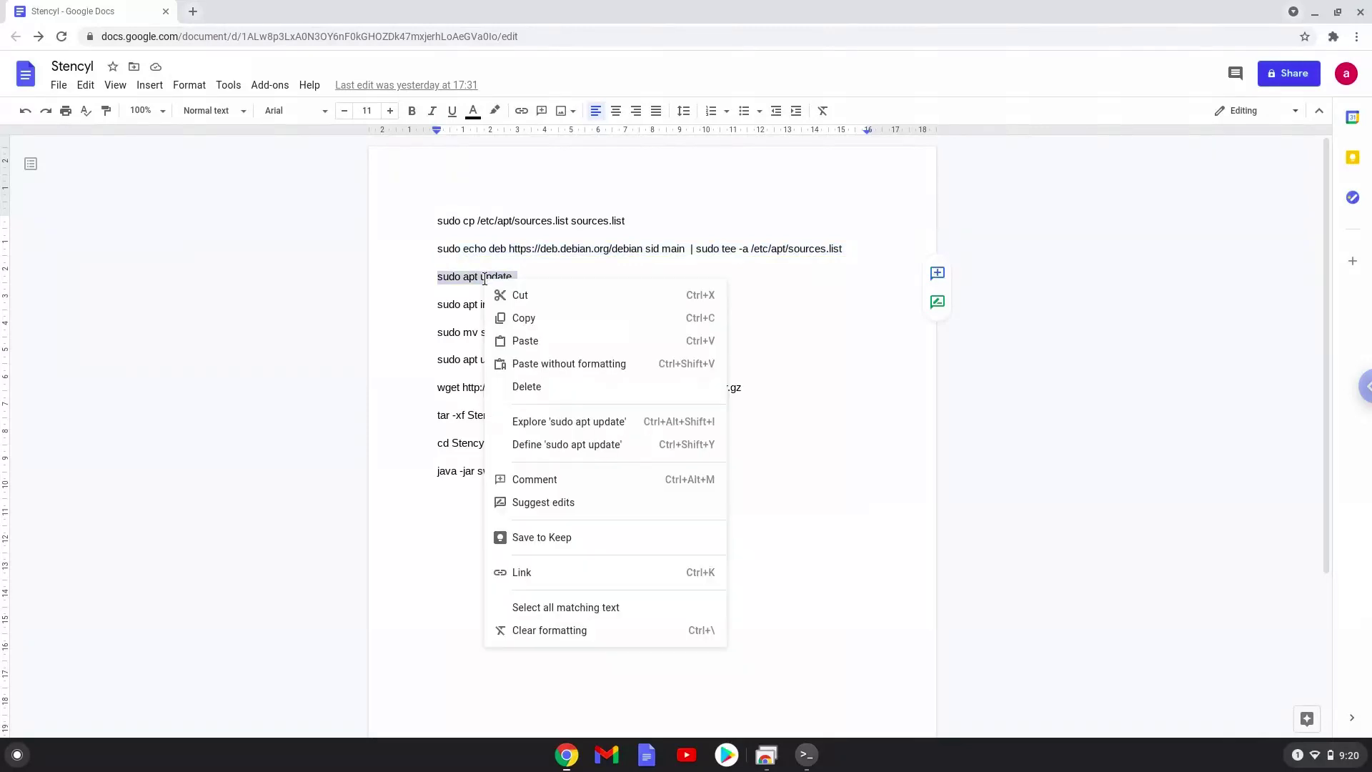
{"action": "left_click", "coordinate": [523, 318]}
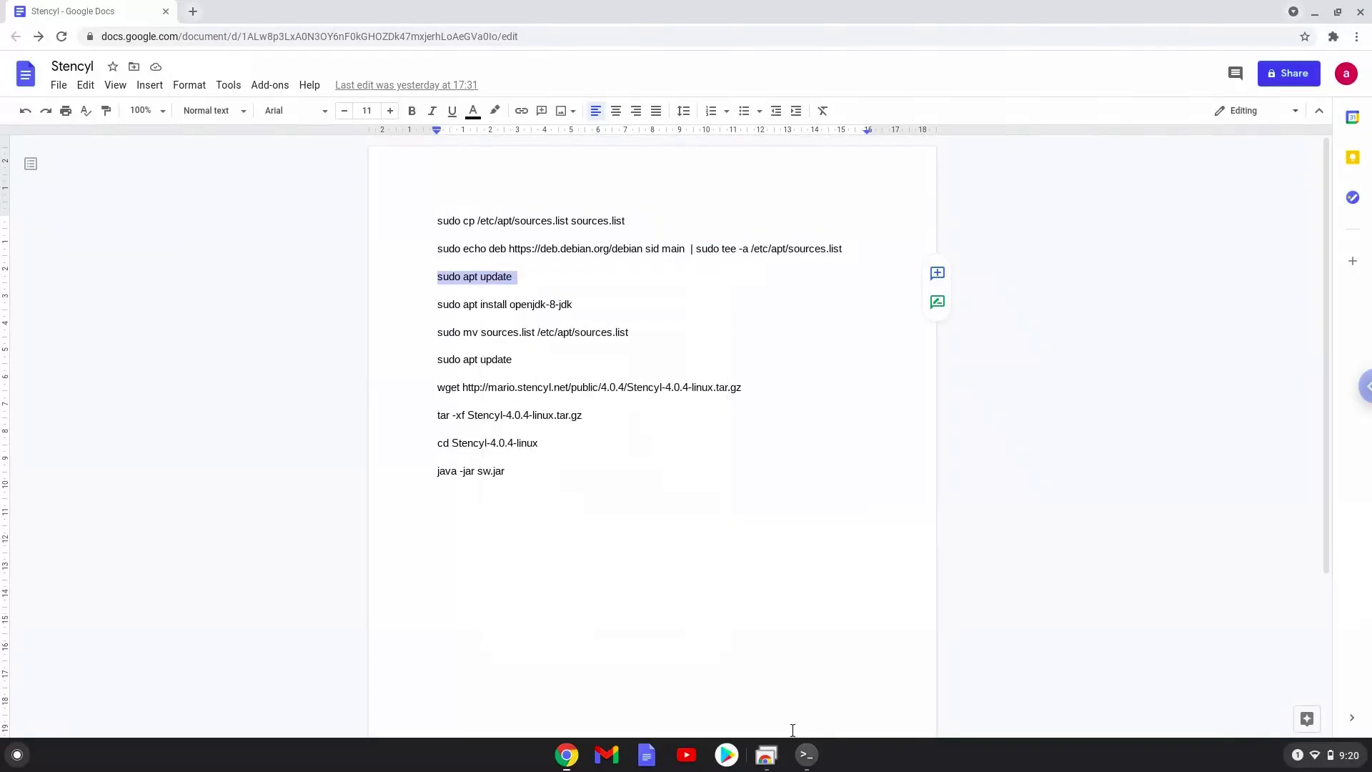
{"action": "left_click", "coordinate": [807, 756]}
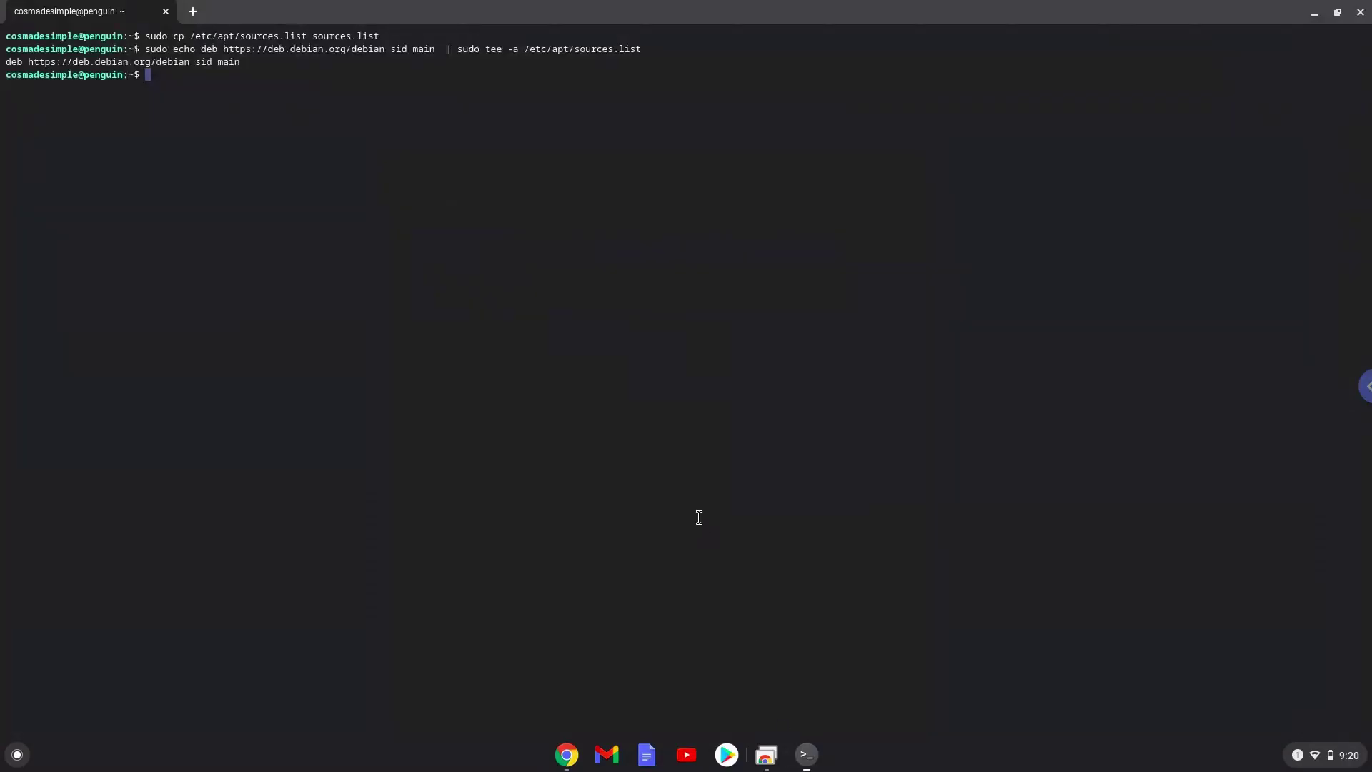
{"action": "key", "text": "ctrl+shift+v"}
{"action": "key", "text": "Return"}
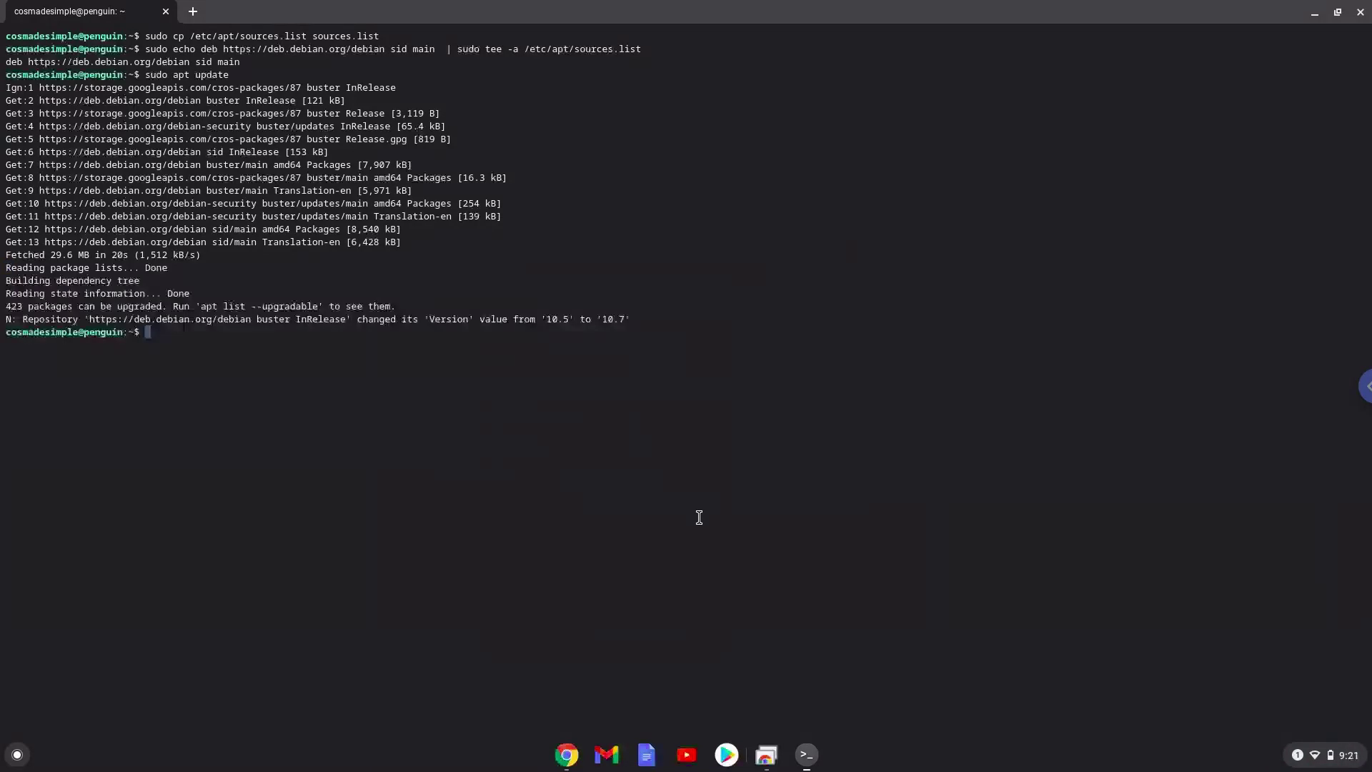
Step: Run 'sudo apt install openjdk-8-jdk' from the notes and accept the [Y/n] prompt
{"action": "left_click", "coordinate": [568, 755]}
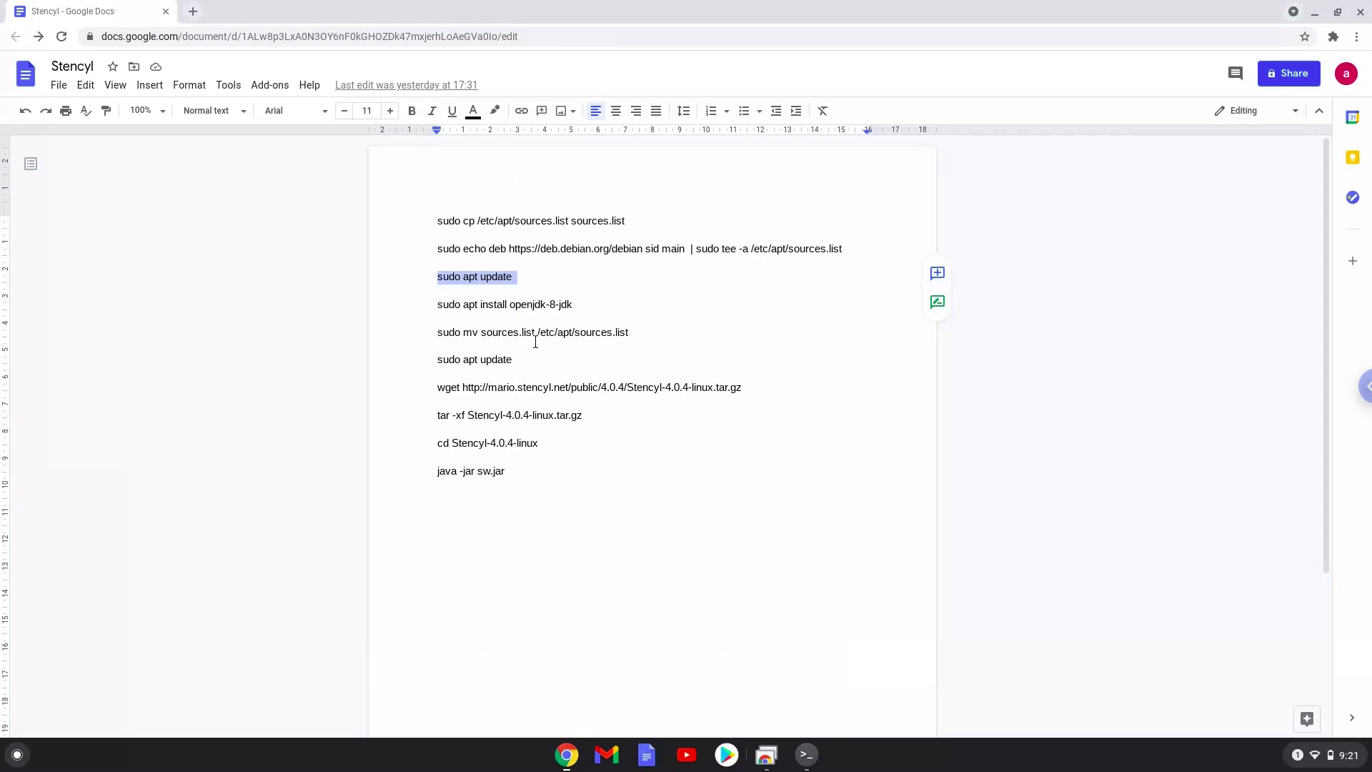
{"action": "triple_click", "coordinate": [527, 305]}
{"action": "right_click", "coordinate": [527, 305]}
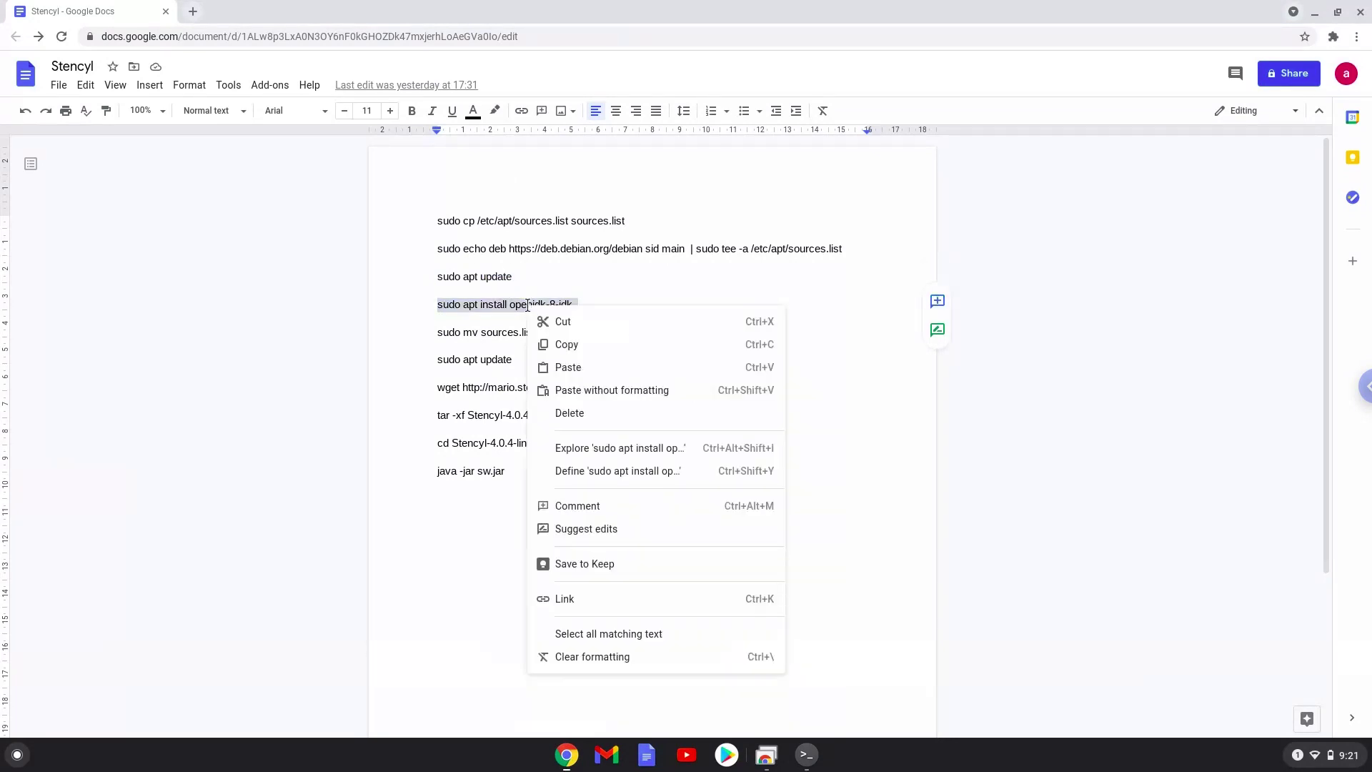
{"action": "left_click", "coordinate": [561, 344]}
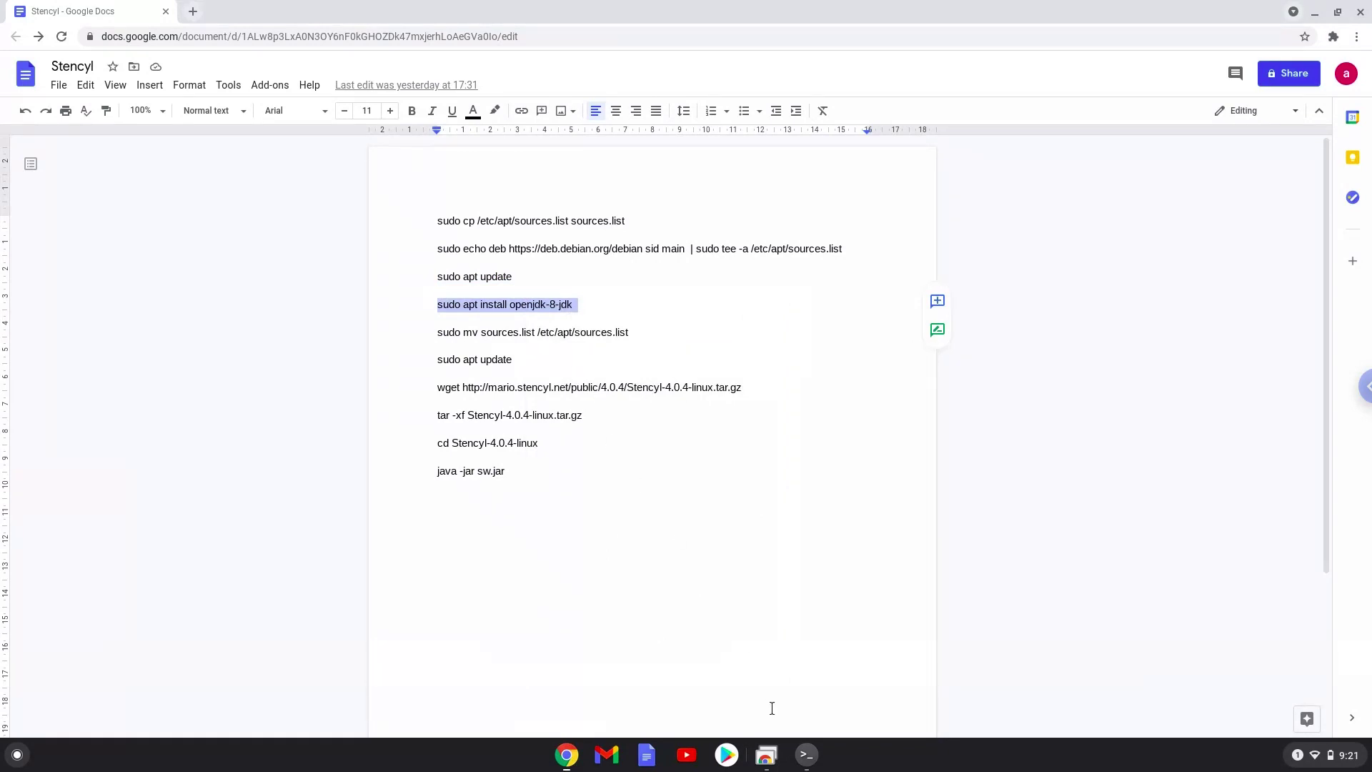
{"action": "left_click", "coordinate": [807, 755]}
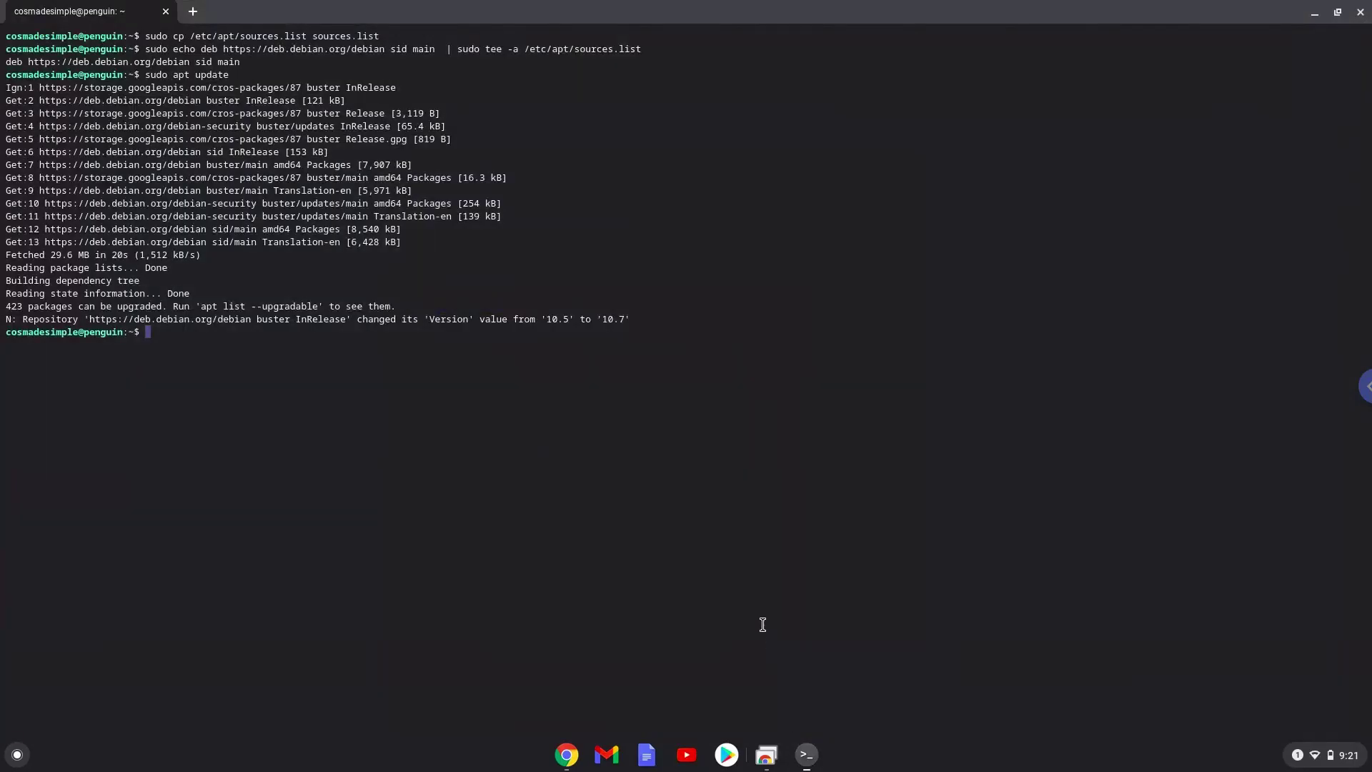
{"action": "key", "text": "ctrl+shift+v"}
{"action": "key", "text": "Return"}
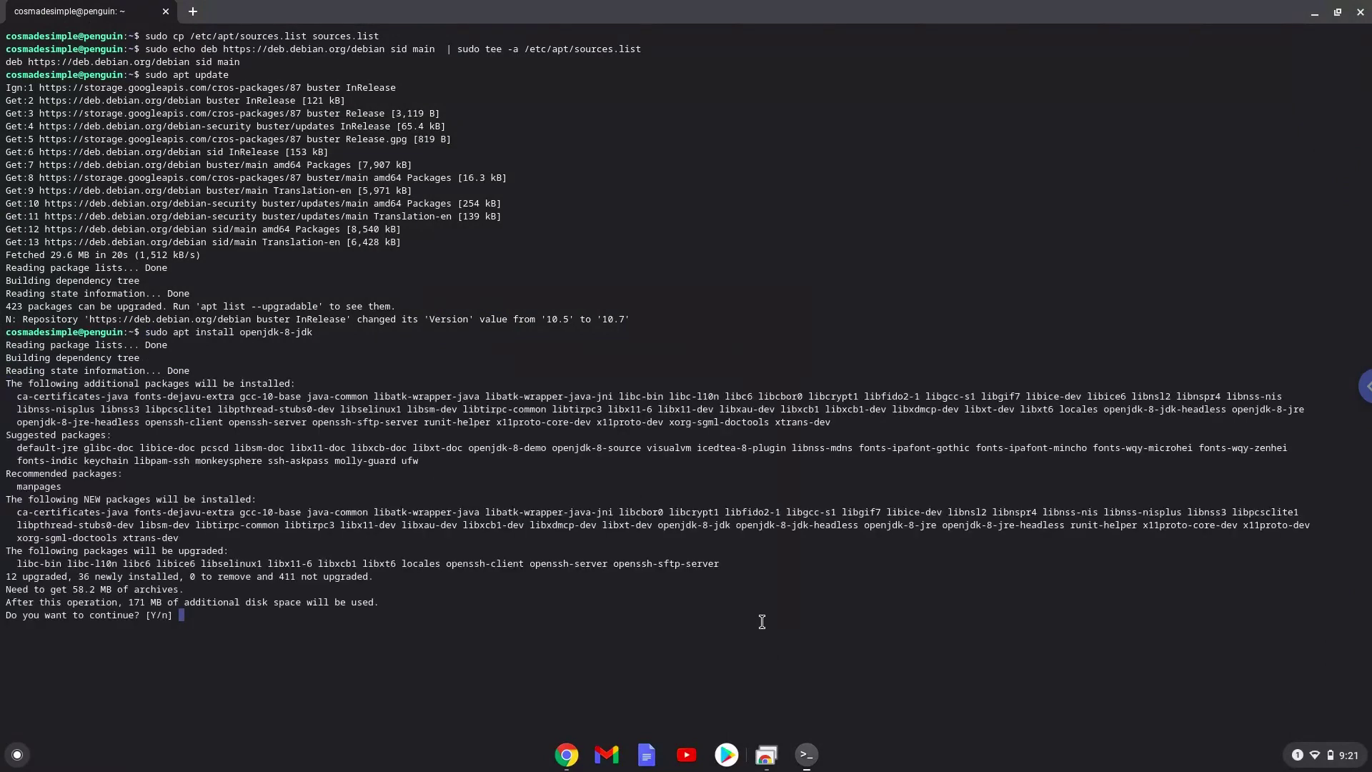
{"action": "key", "text": "Return"}
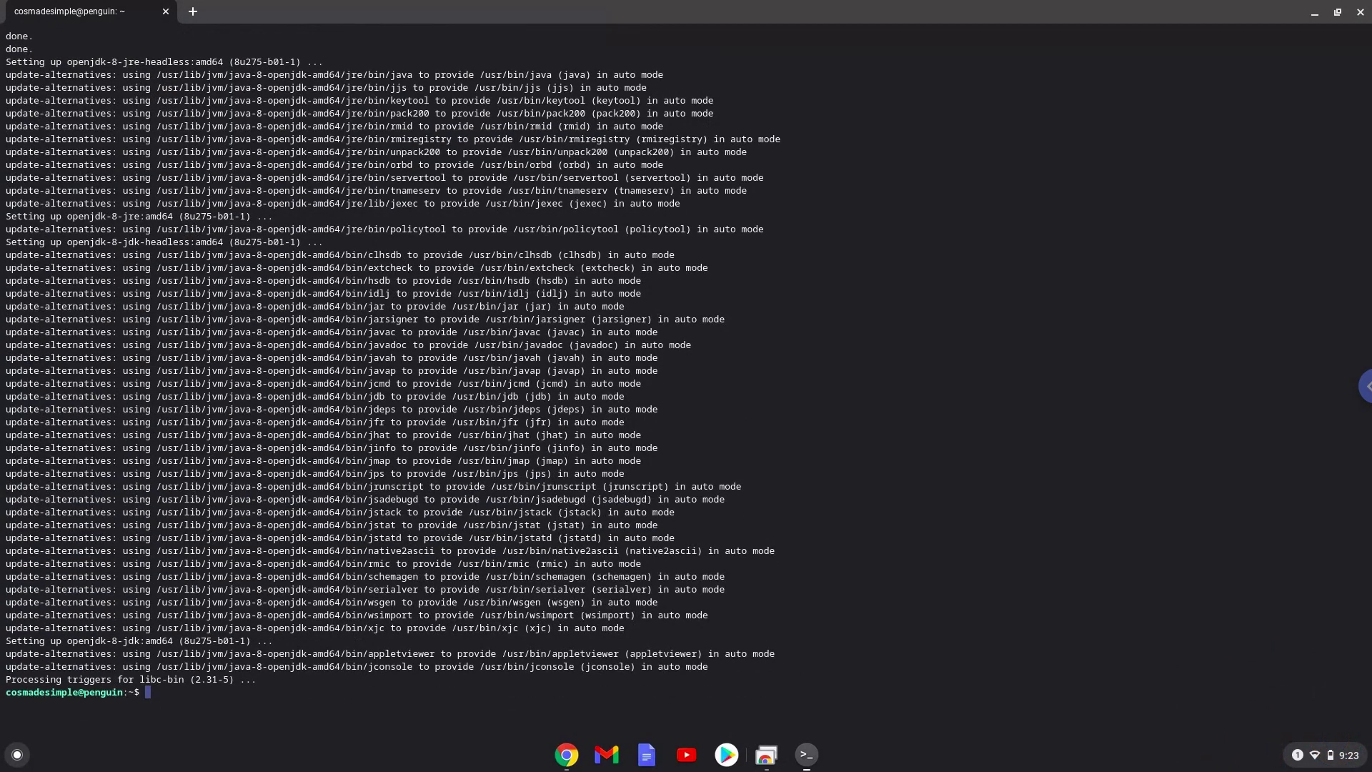
Step: Copy 'sudo mv sources.list /etc/apt/sources.list' from the notes and run it in Terminal
{"action": "left_click", "coordinate": [566, 755]}
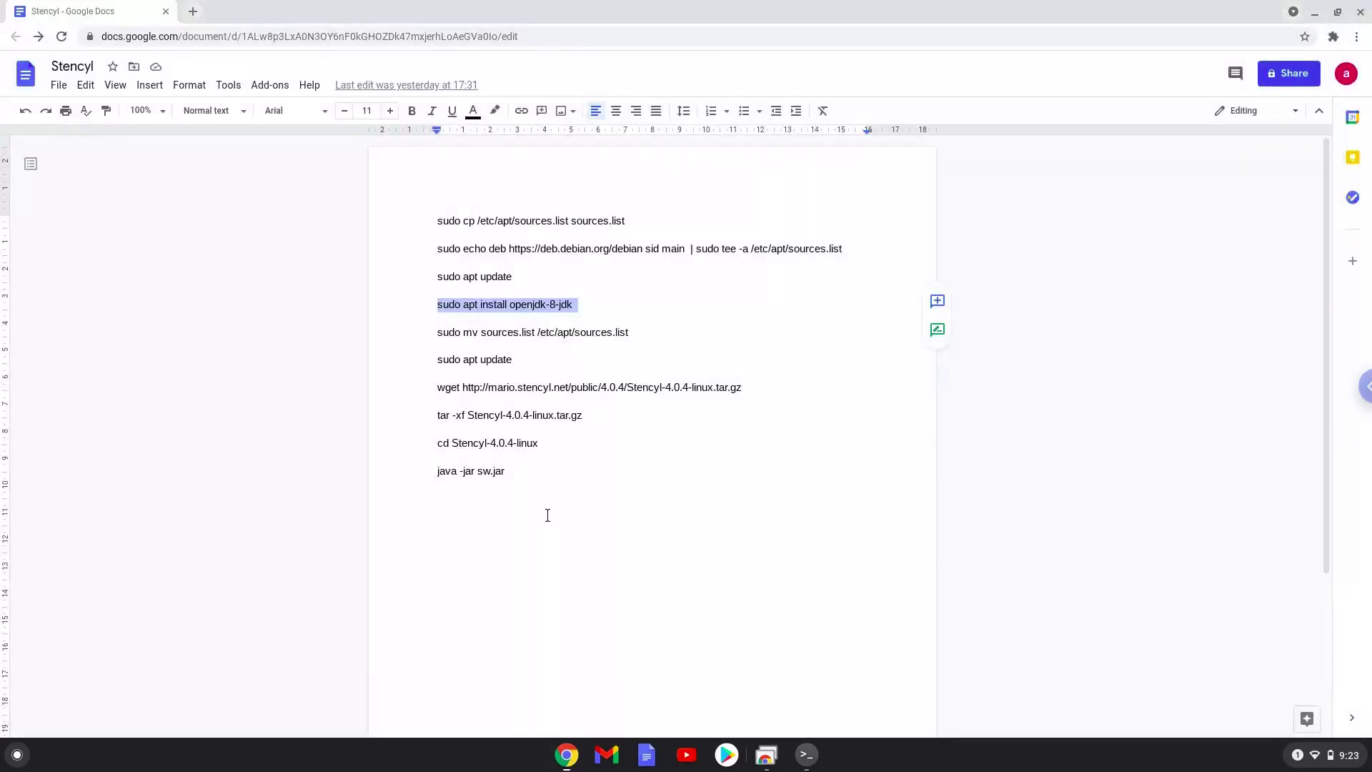
{"action": "triple_click", "coordinate": [533, 332]}
{"action": "right_click", "coordinate": [532, 332]}
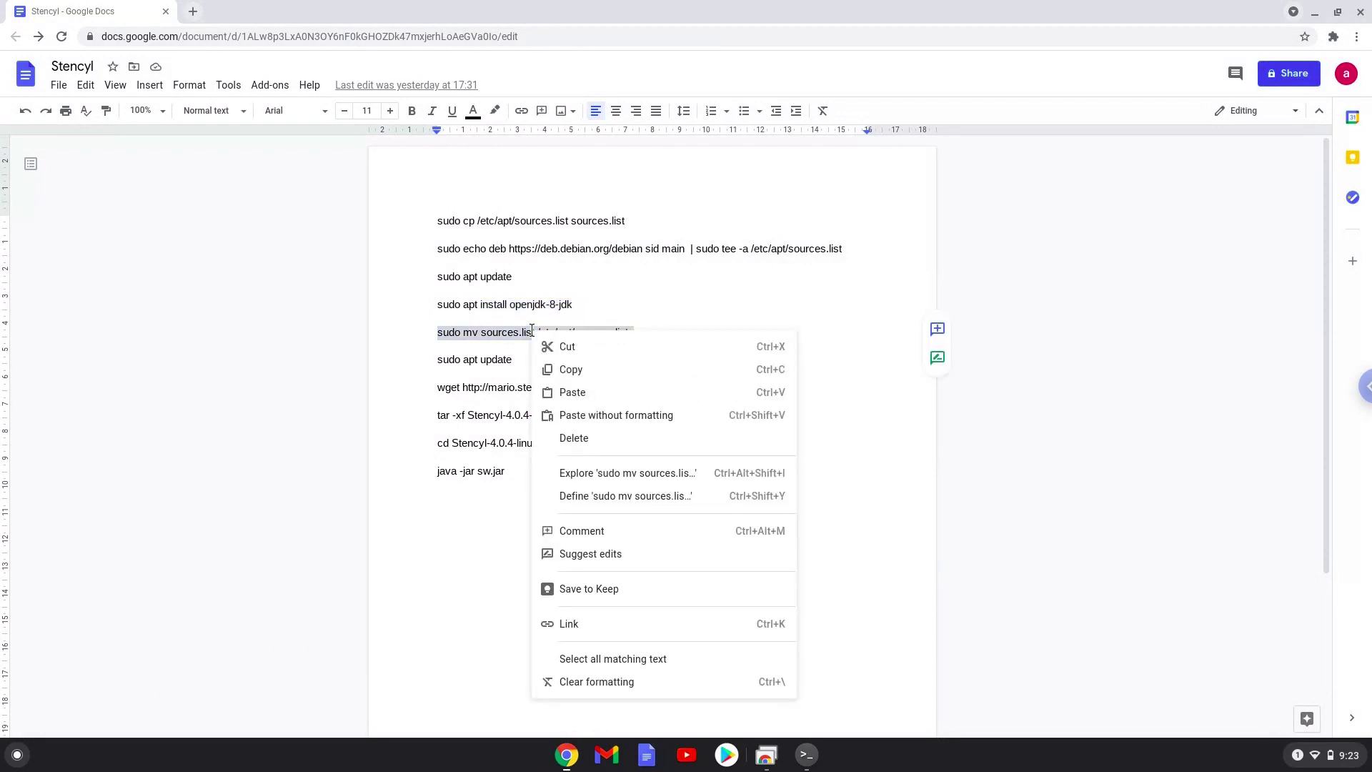
{"action": "left_click", "coordinate": [572, 370]}
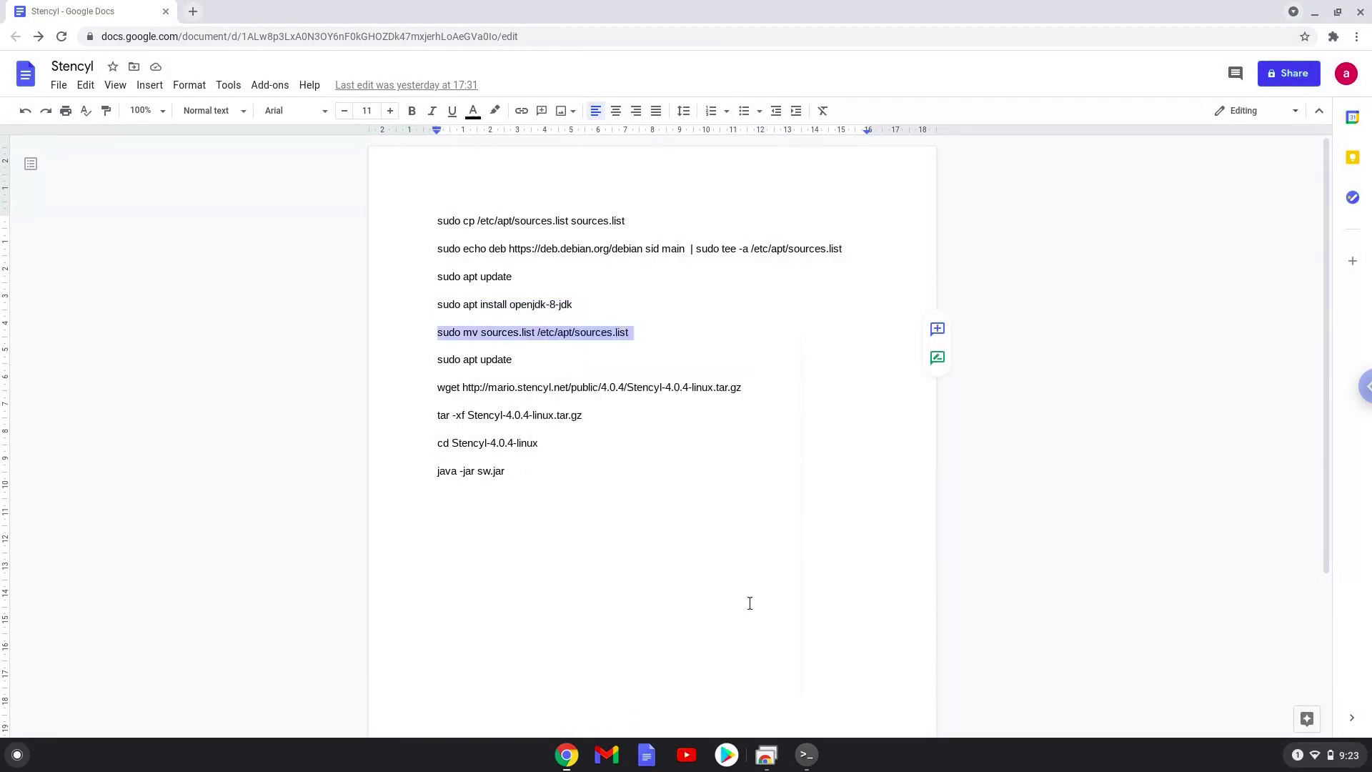
{"action": "left_click", "coordinate": [808, 756]}
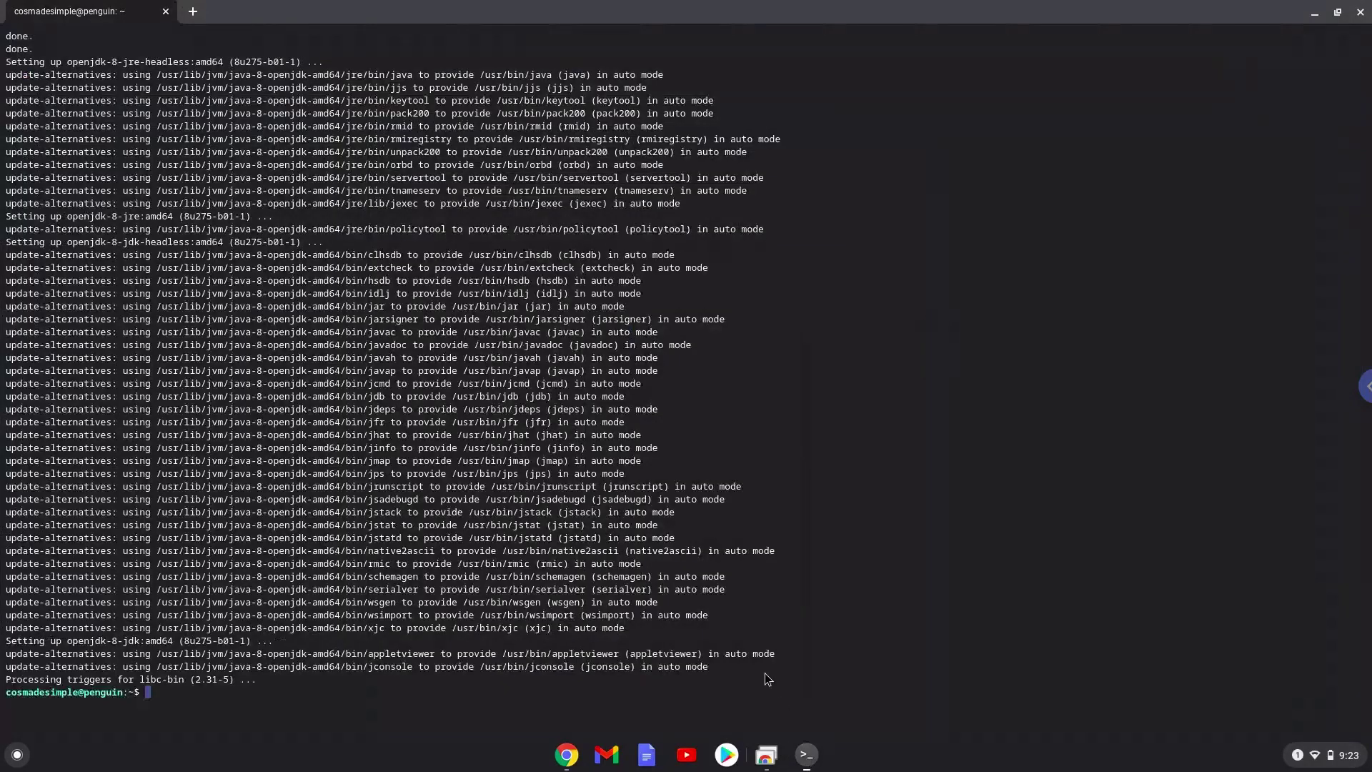
{"action": "key", "text": "ctrl+shift+v"}
{"action": "key", "text": "Return"}
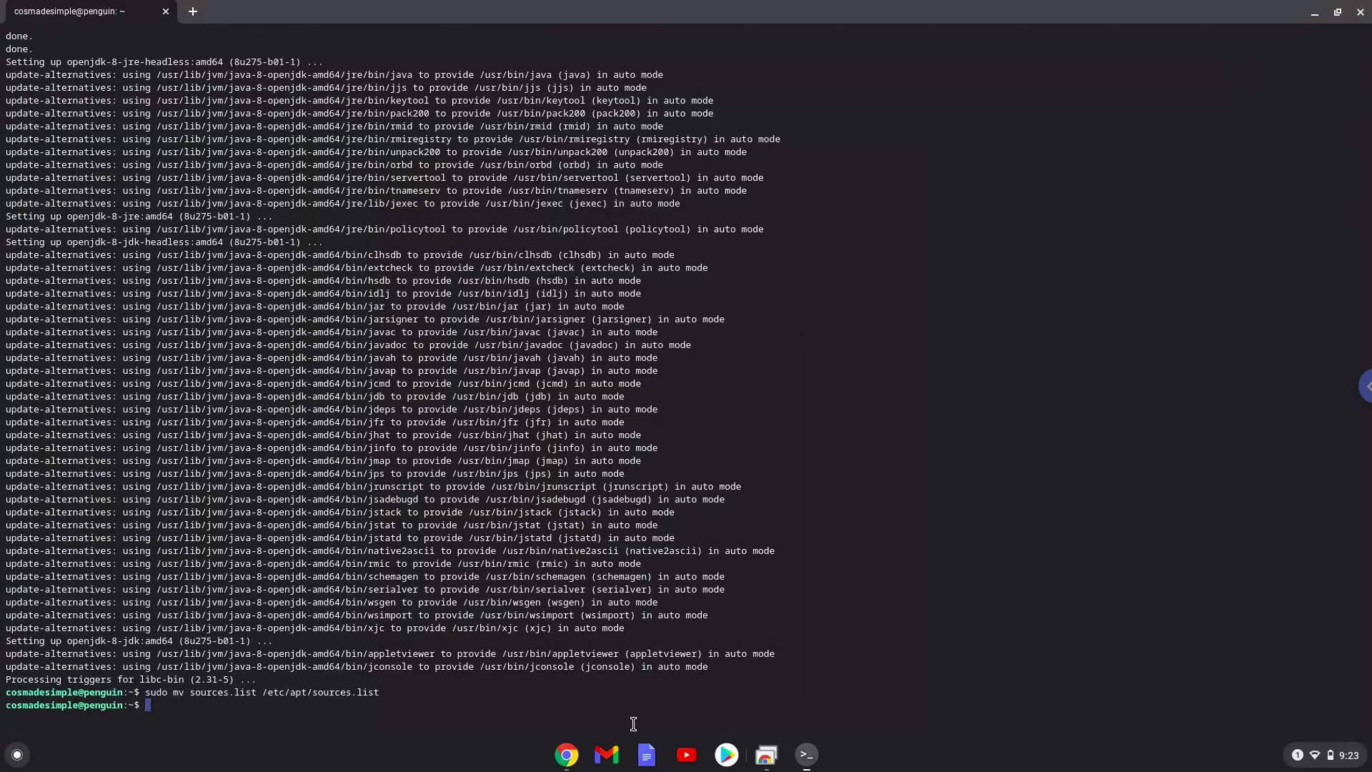
Step: Run 'sudo apt update' again in Terminal, using the line copied from the notes
{"action": "left_click", "coordinate": [567, 757]}
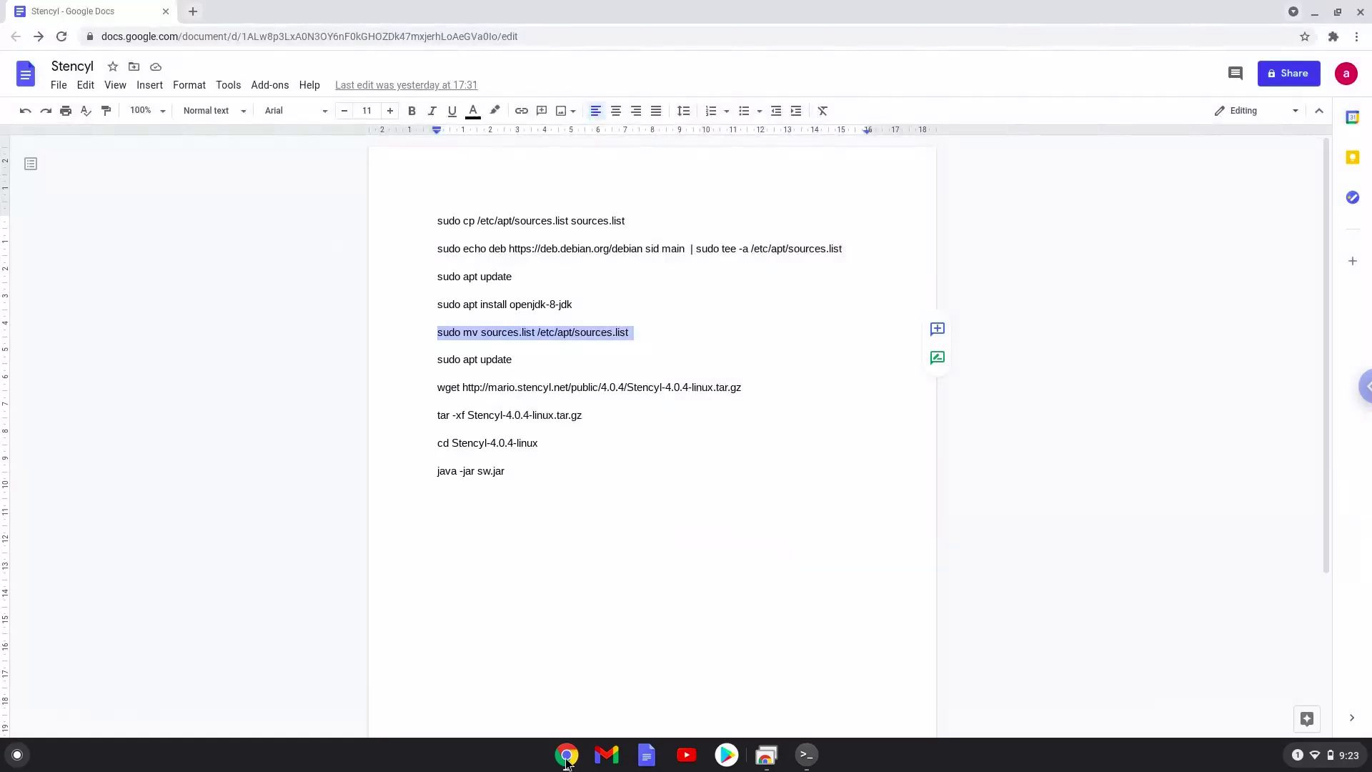
{"action": "triple_click", "coordinate": [471, 362]}
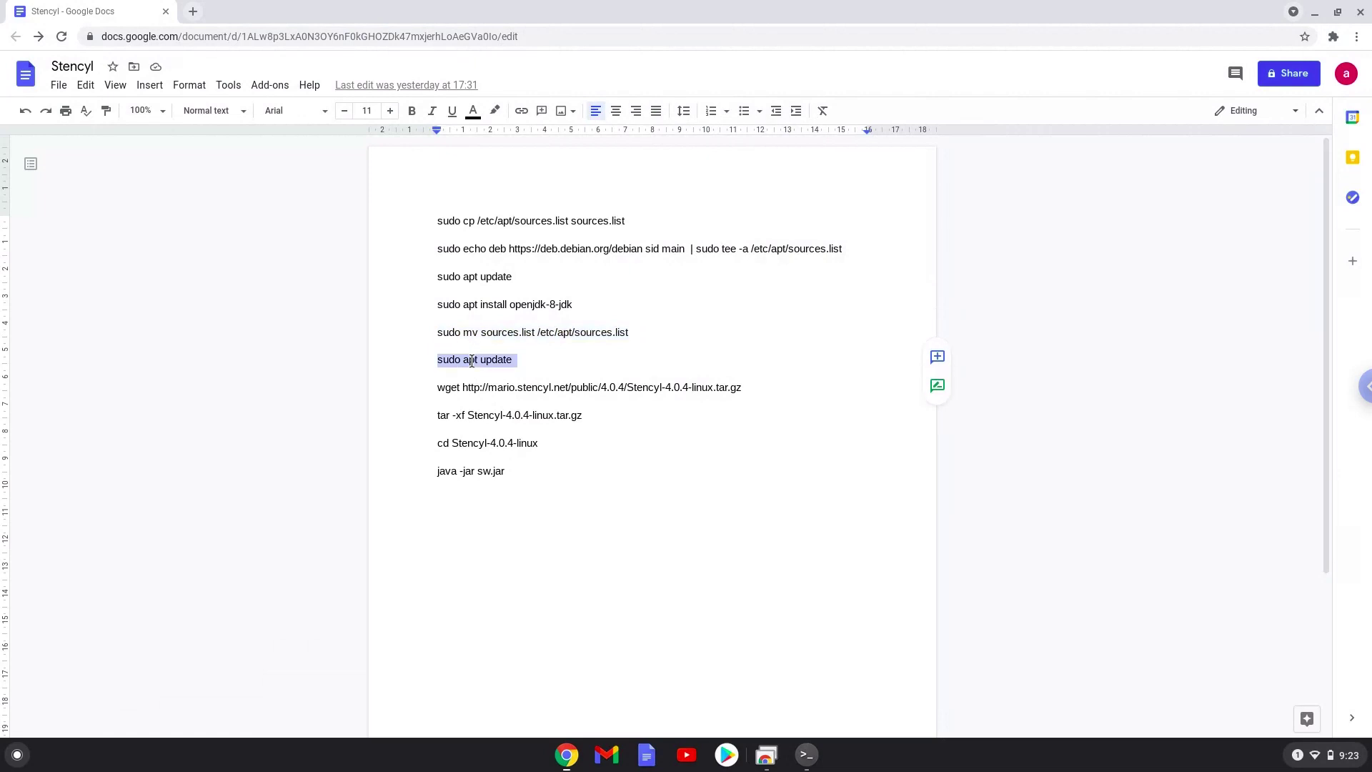
{"action": "right_click", "coordinate": [471, 361]}
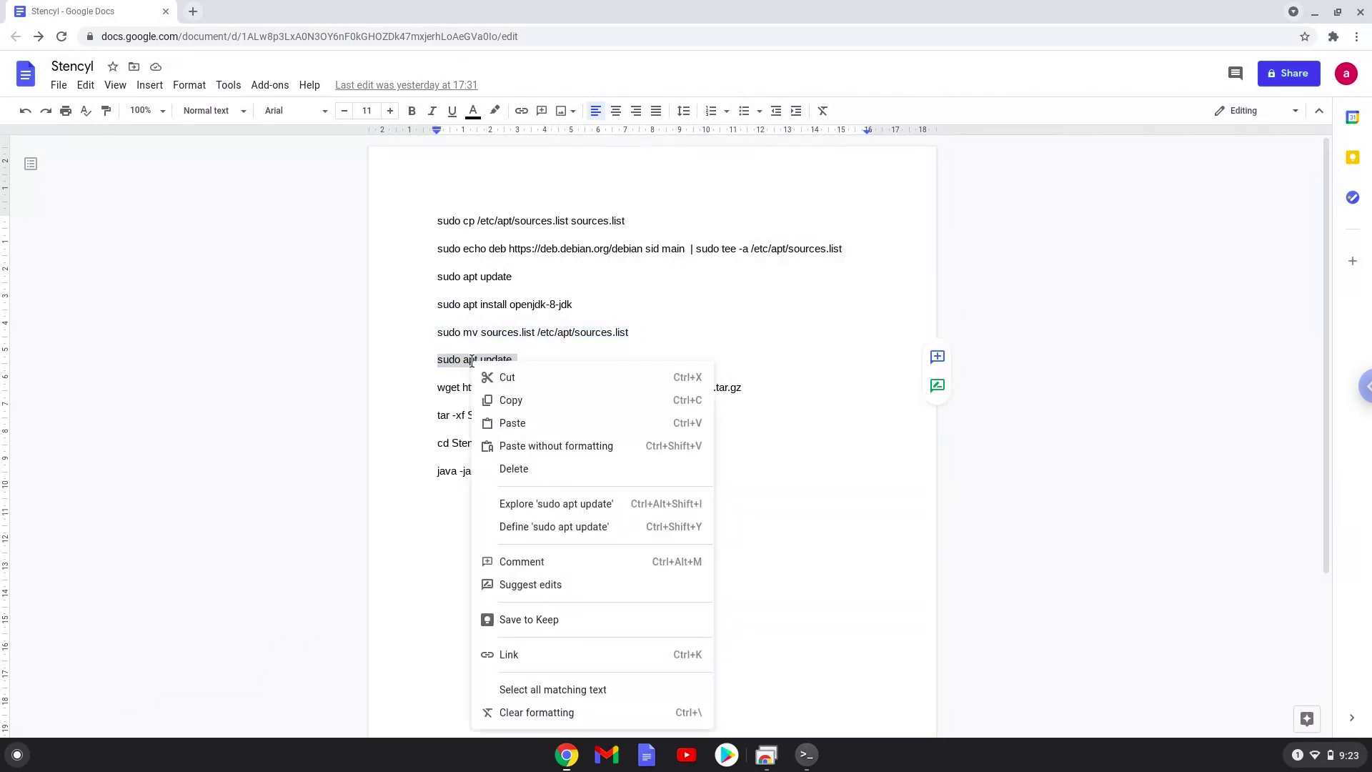
{"action": "left_click", "coordinate": [512, 398]}
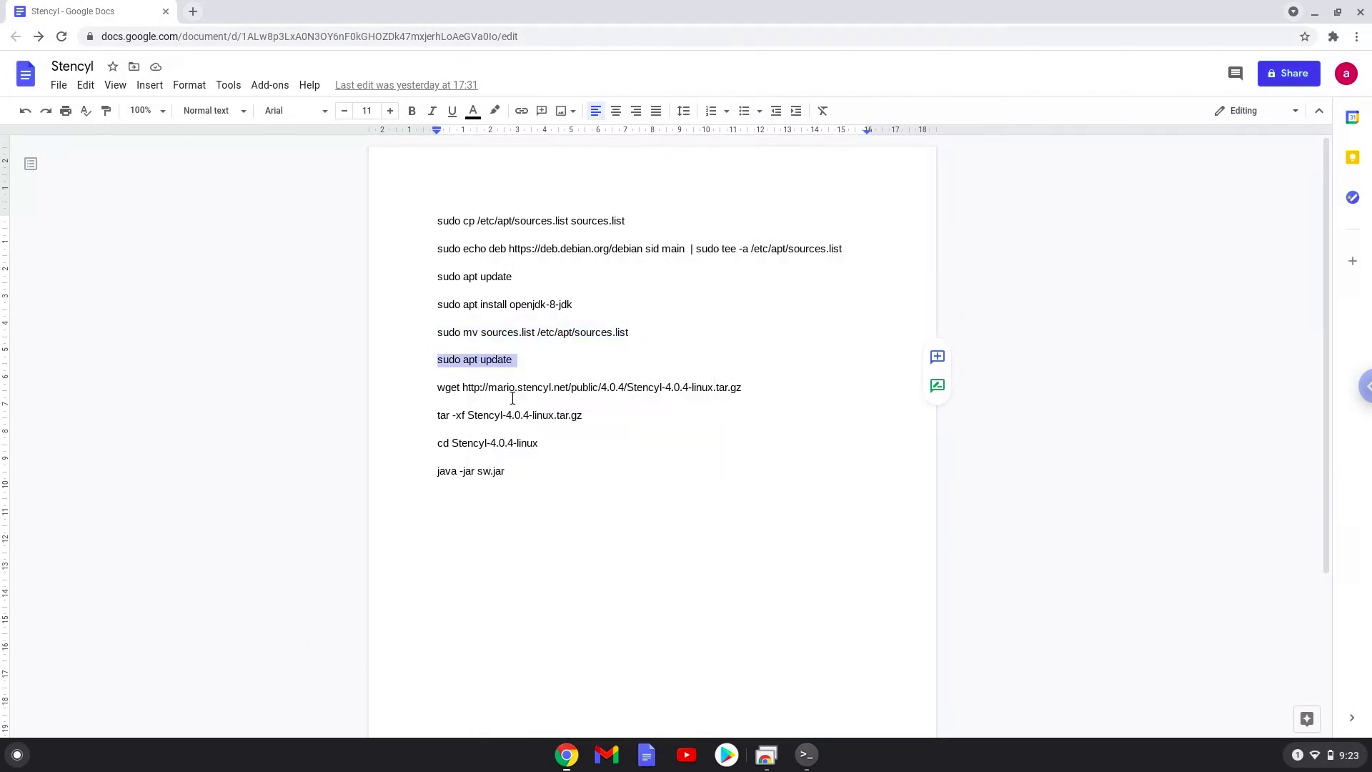
{"action": "left_click", "coordinate": [807, 756]}
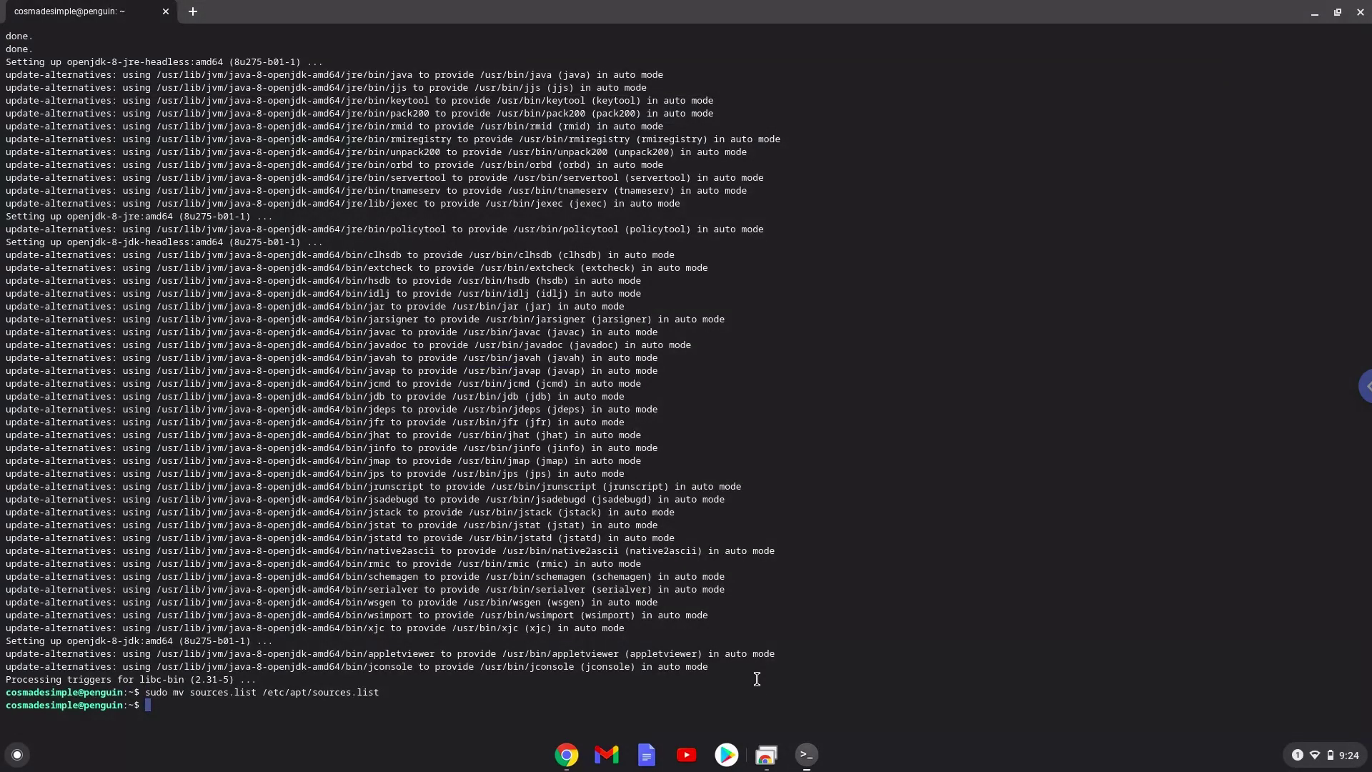
{"action": "key", "text": "ctrl+shift+v"}
{"action": "key", "text": "Return"}
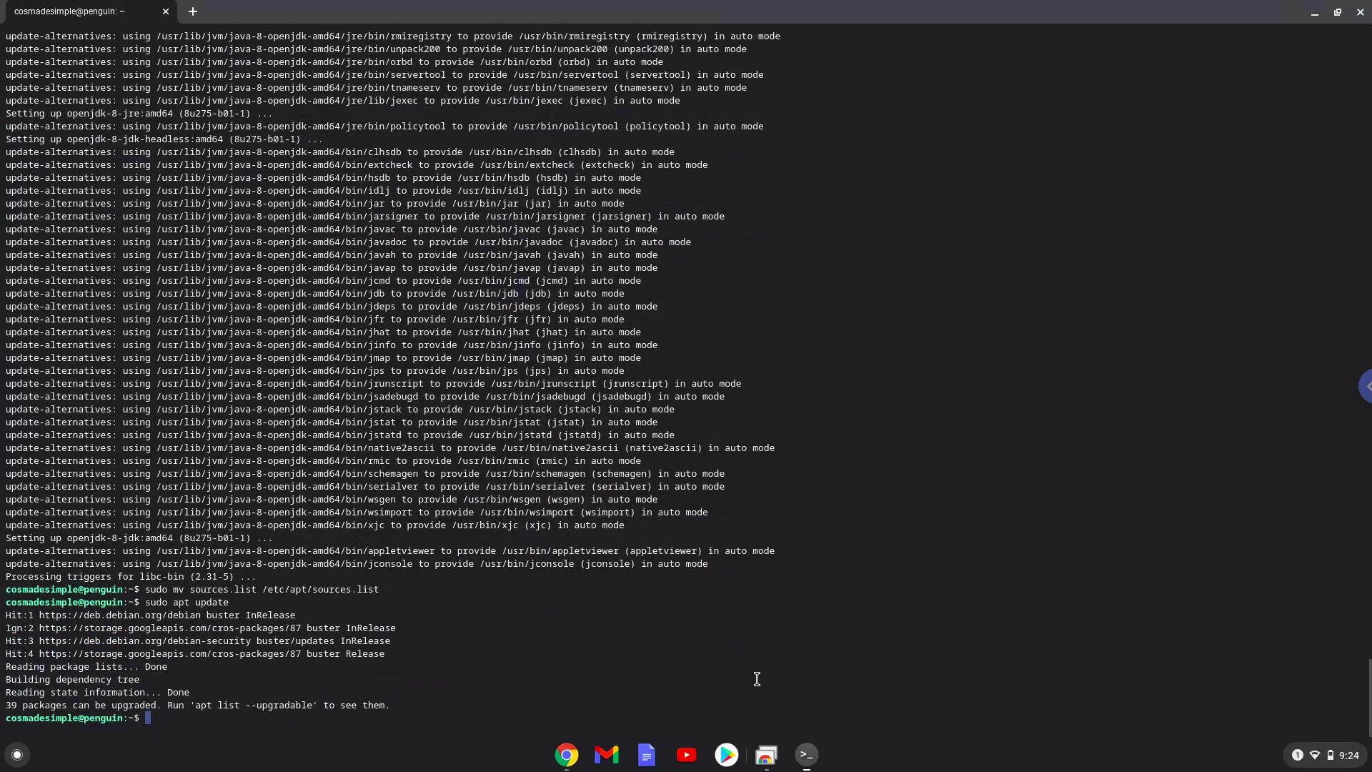
Step: Copy the wget line from the notes and run it to download Stencyl-4.0.4-linux.tar.gz
{"action": "left_click", "coordinate": [566, 755]}
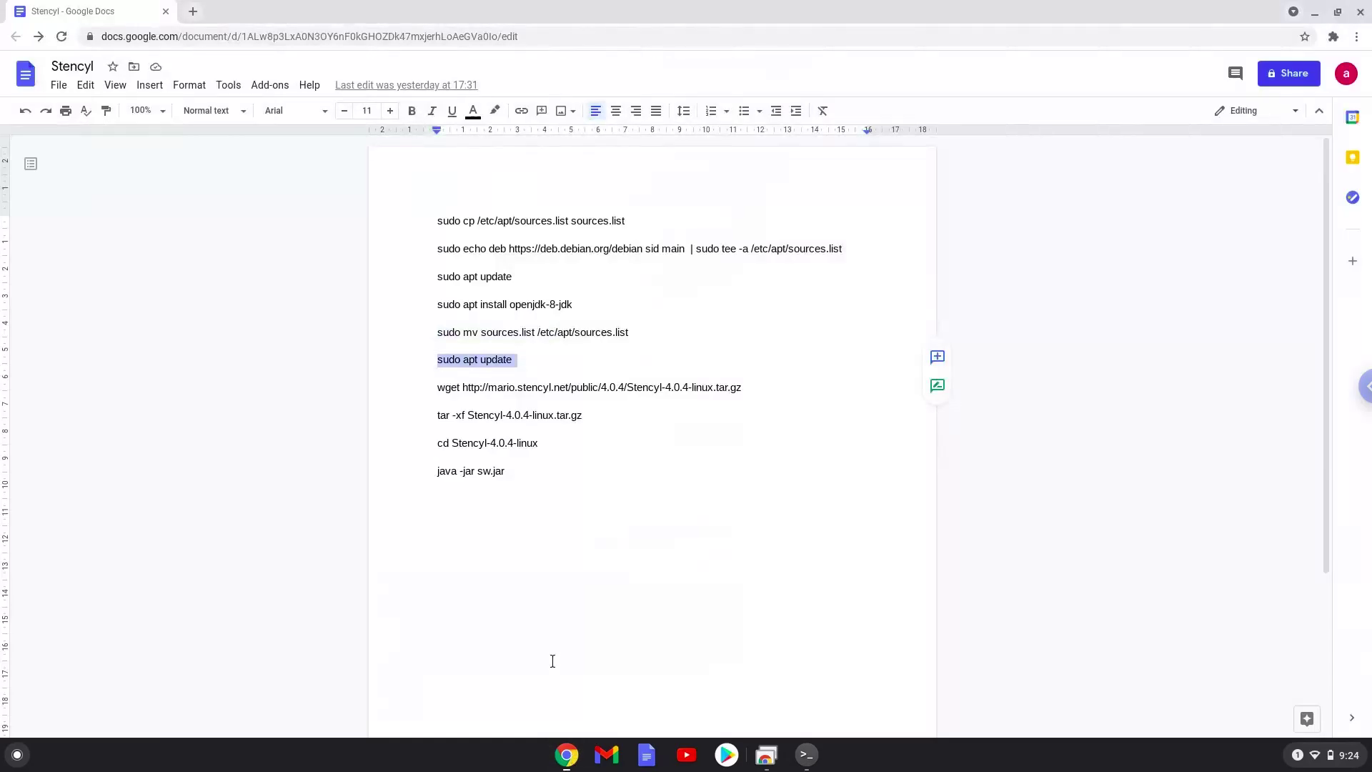
{"action": "triple_click", "coordinate": [496, 389]}
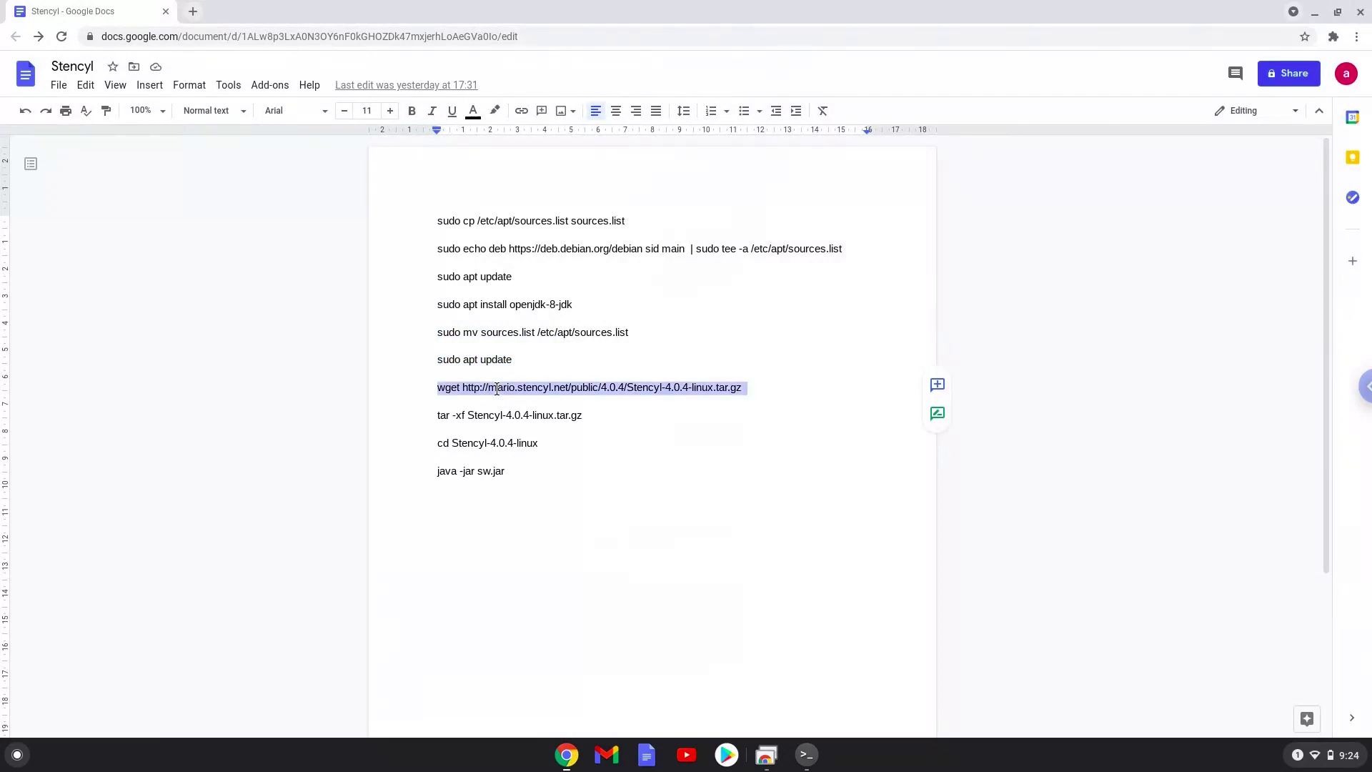
{"action": "right_click", "coordinate": [496, 387]}
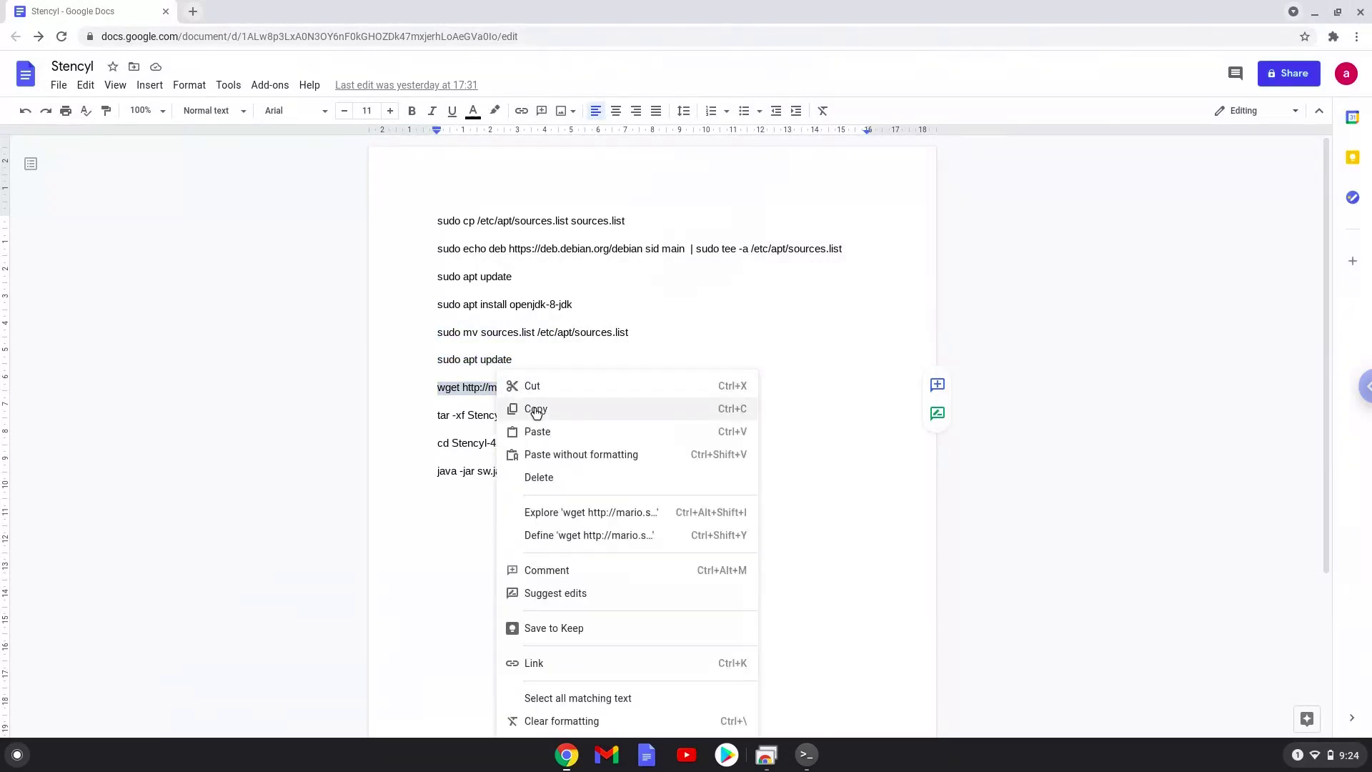
{"action": "left_click", "coordinate": [534, 408]}
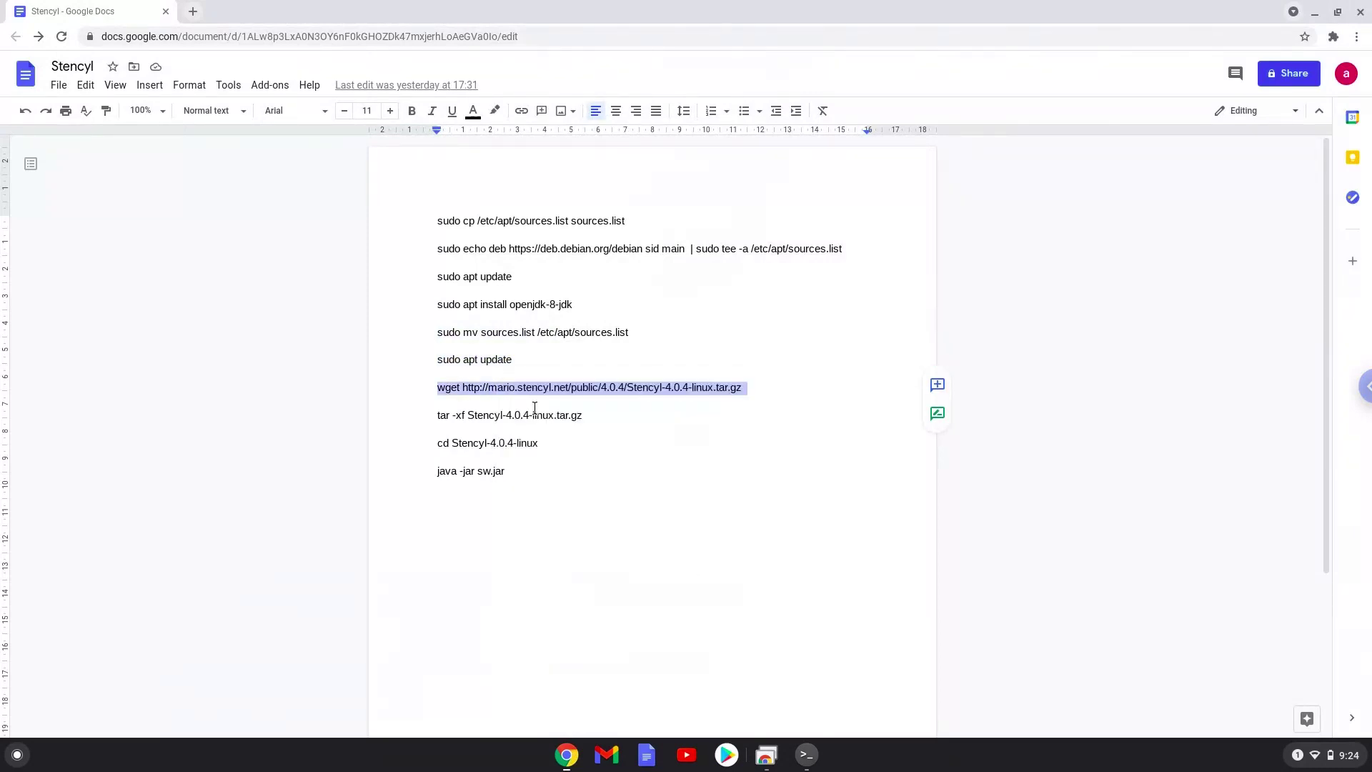
{"action": "left_click", "coordinate": [806, 755]}
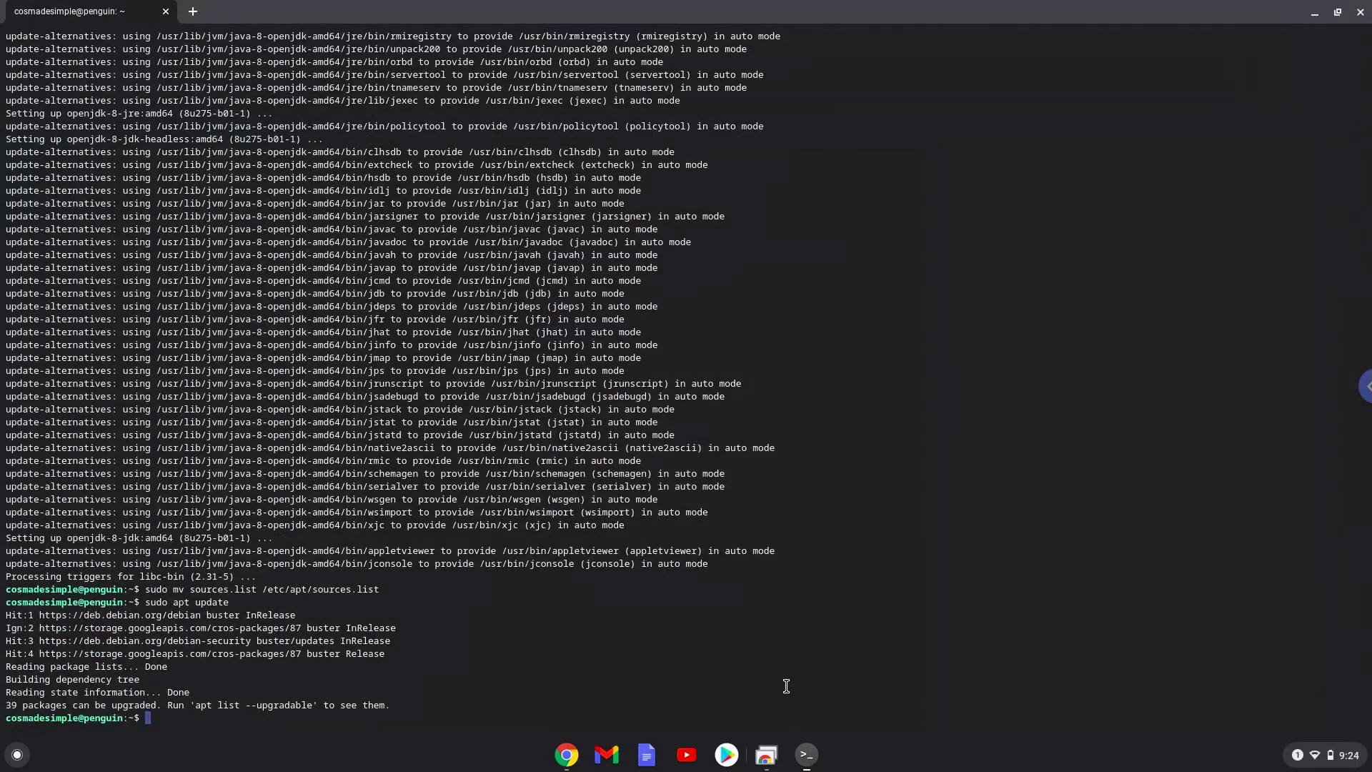
{"action": "key", "text": "ctrl+shift+v"}
{"action": "key", "text": "Return"}
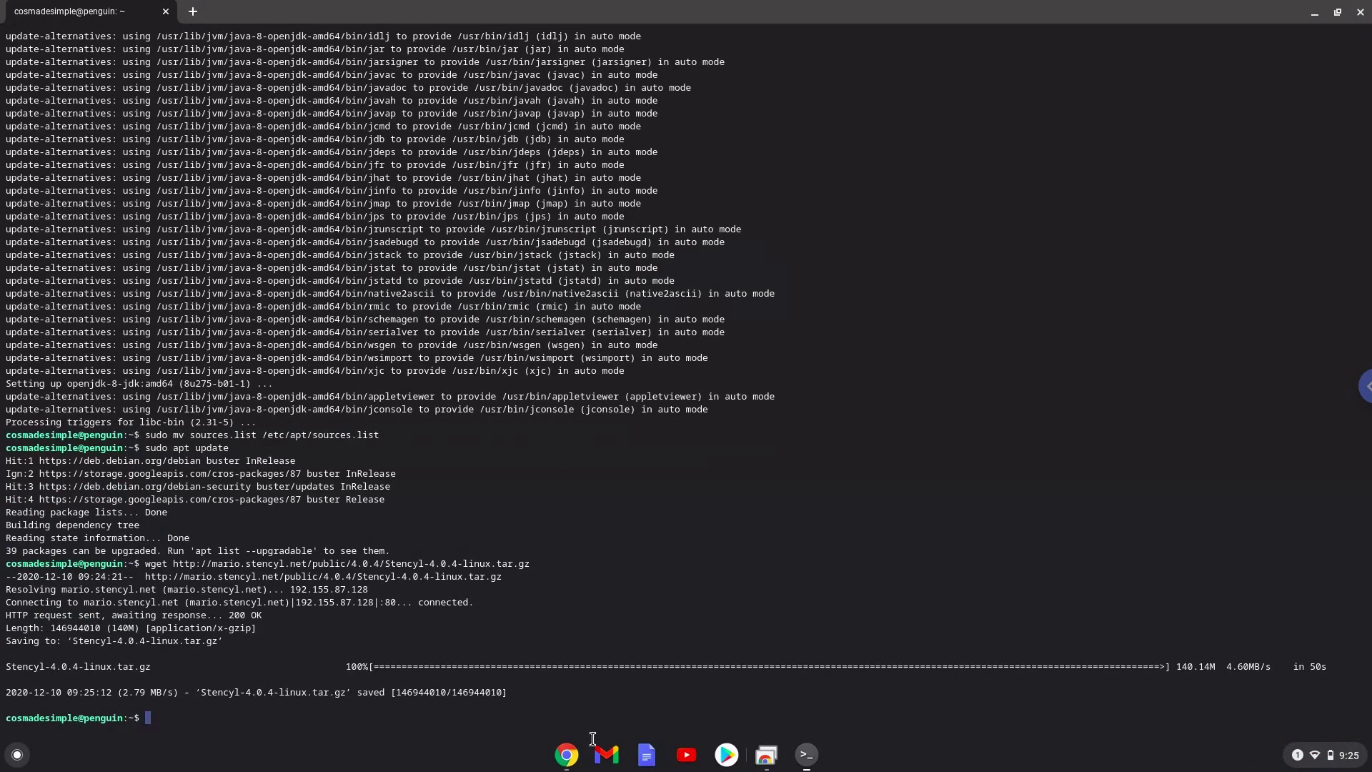
Step: Copy the tar -xf line from the notes and run it on Stencyl-4.0.4-linux.tar.gz
{"action": "left_click", "coordinate": [566, 754]}
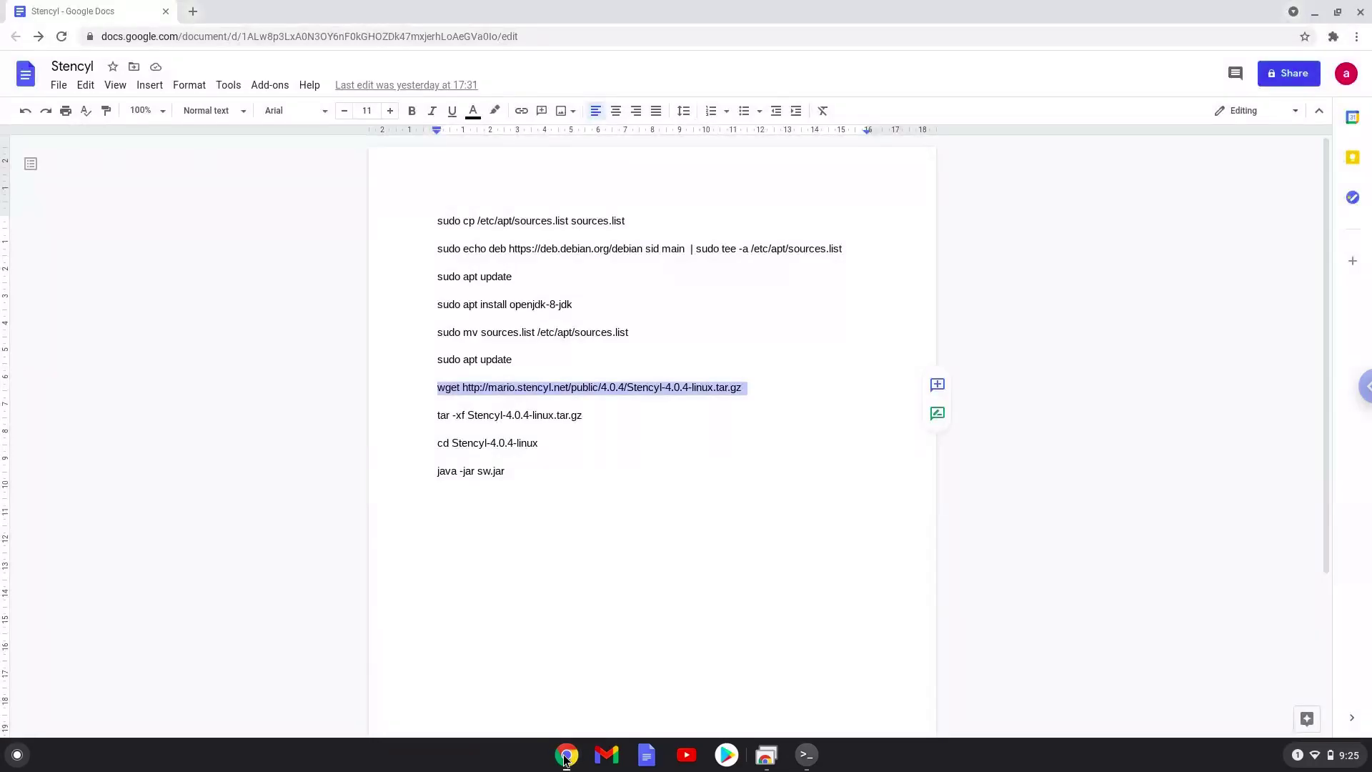
{"action": "triple_click", "coordinate": [487, 417]}
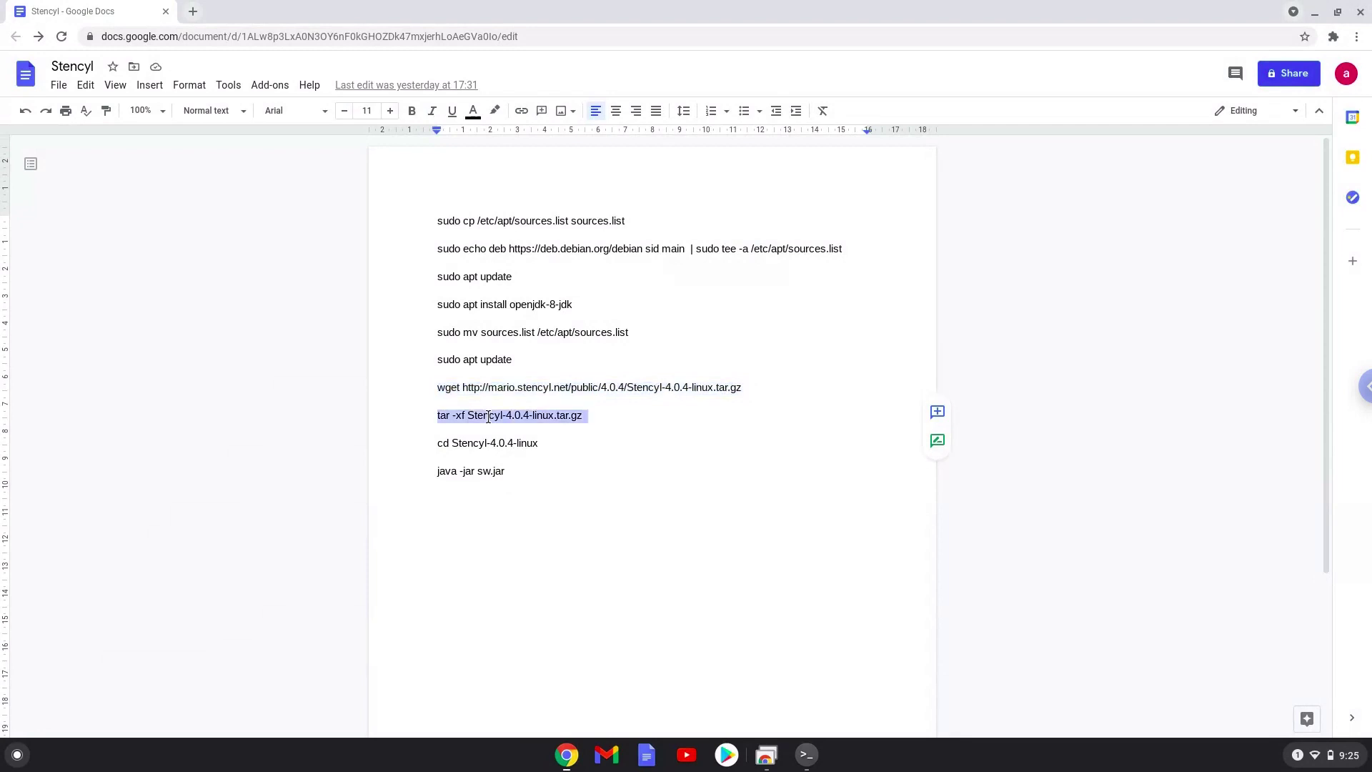
{"action": "right_click", "coordinate": [493, 422]}
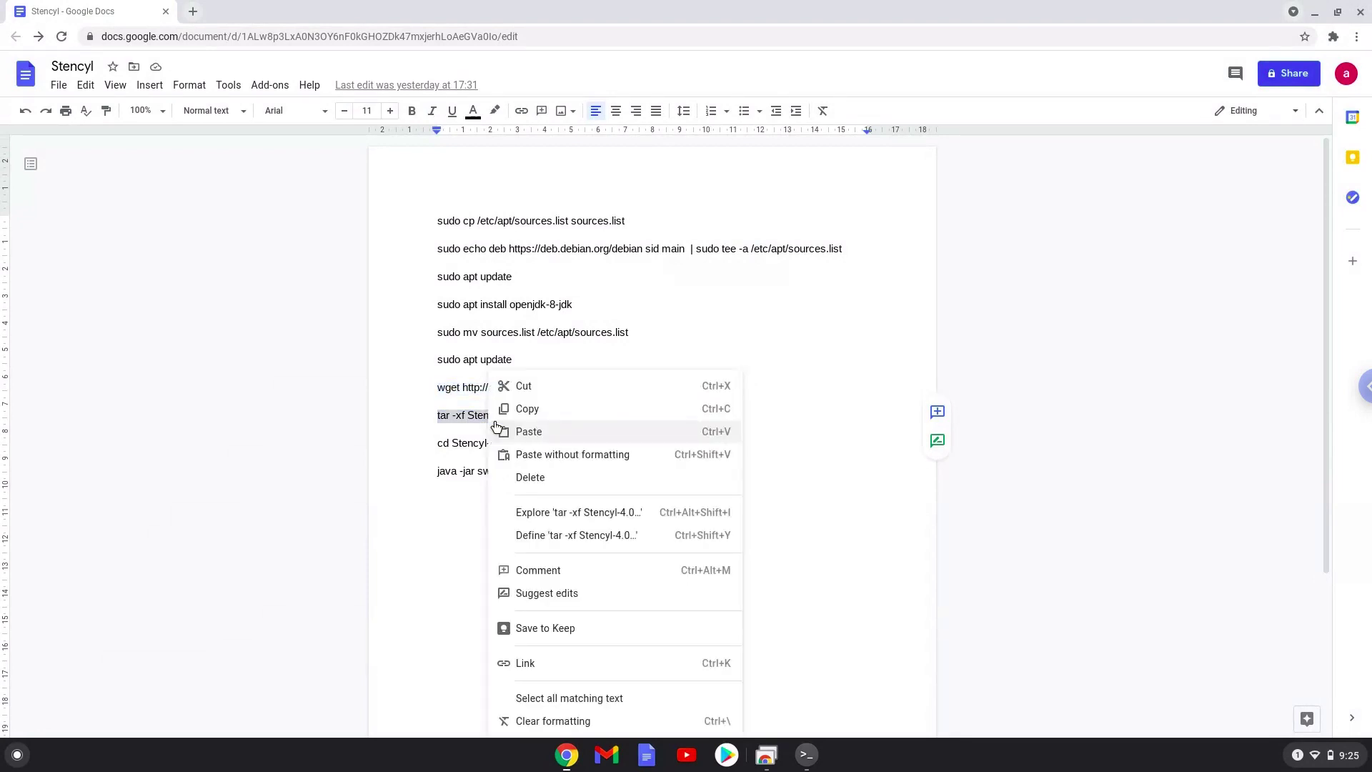
{"action": "left_click", "coordinate": [514, 408]}
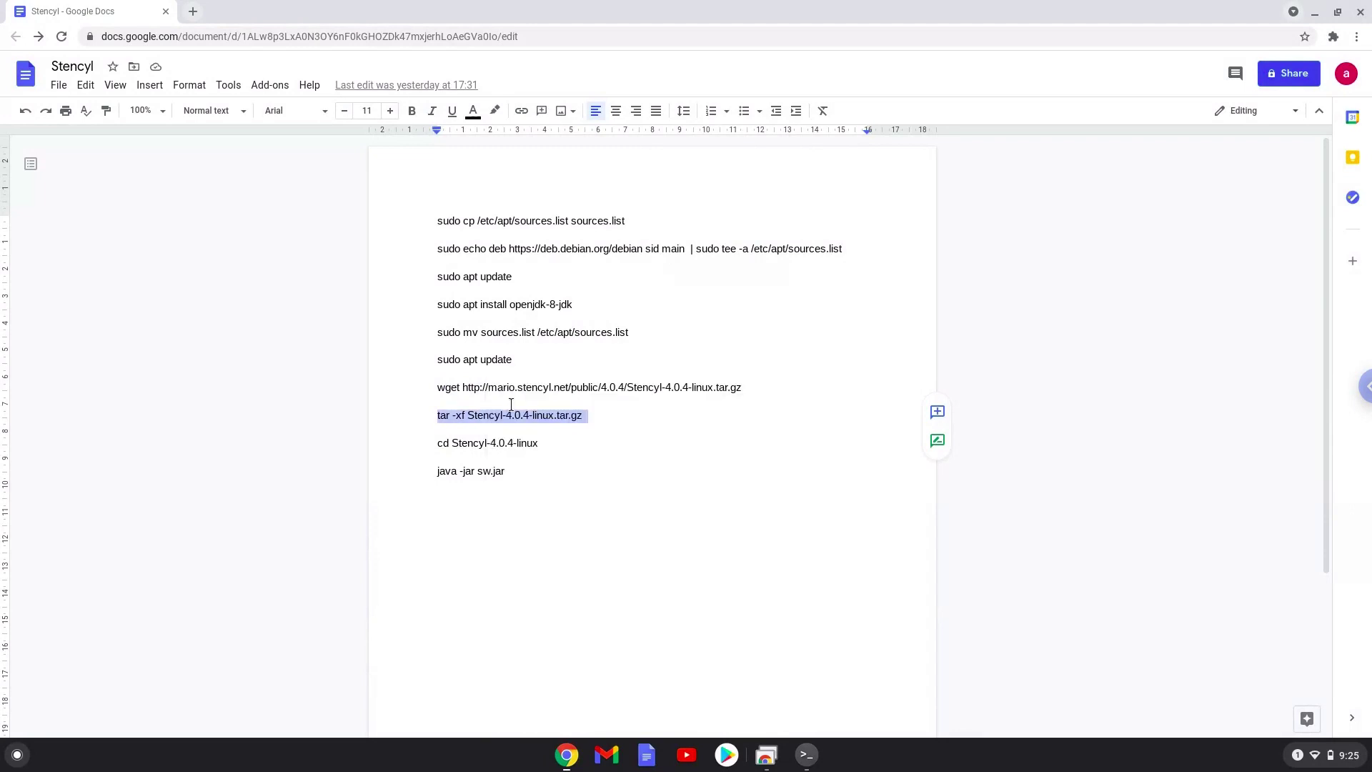
{"action": "left_click", "coordinate": [806, 753]}
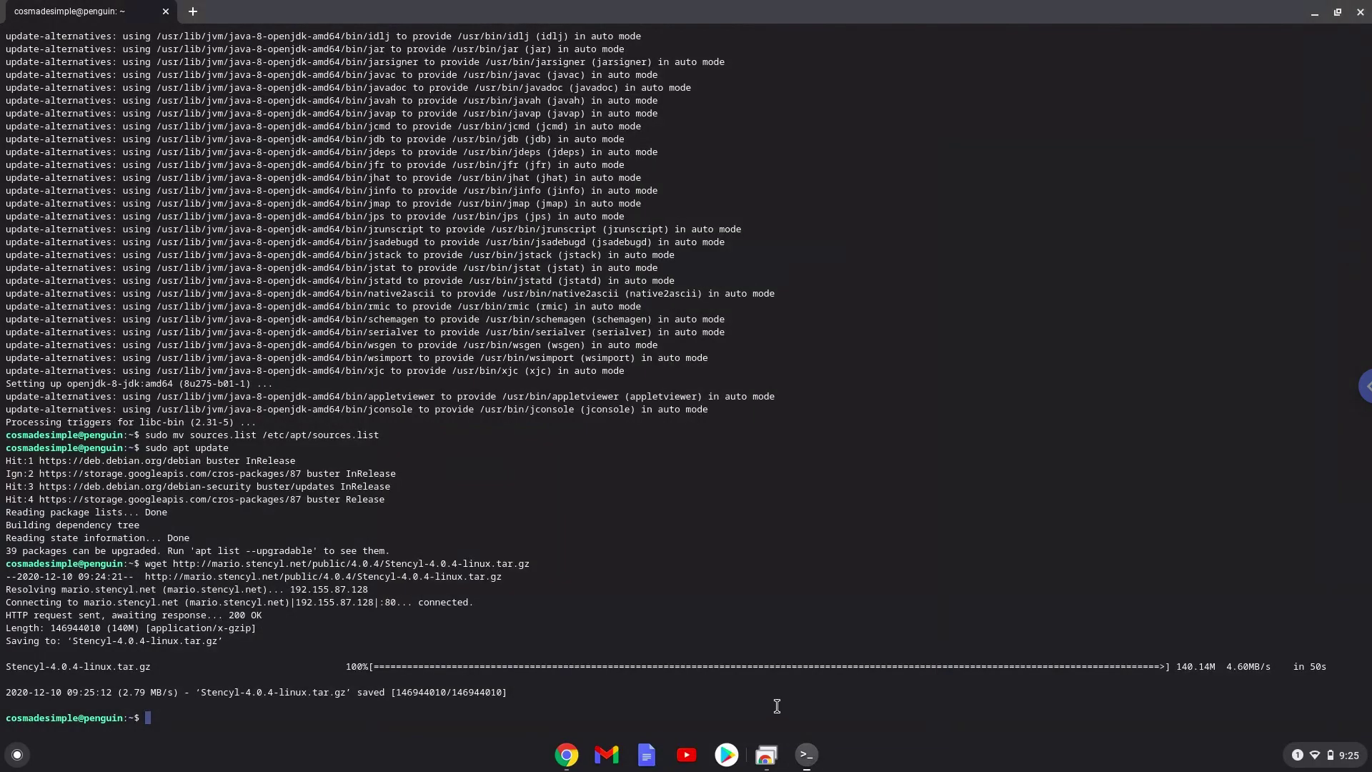
{"action": "key", "text": "ctrl+shift+v"}
{"action": "key", "text": "Return"}
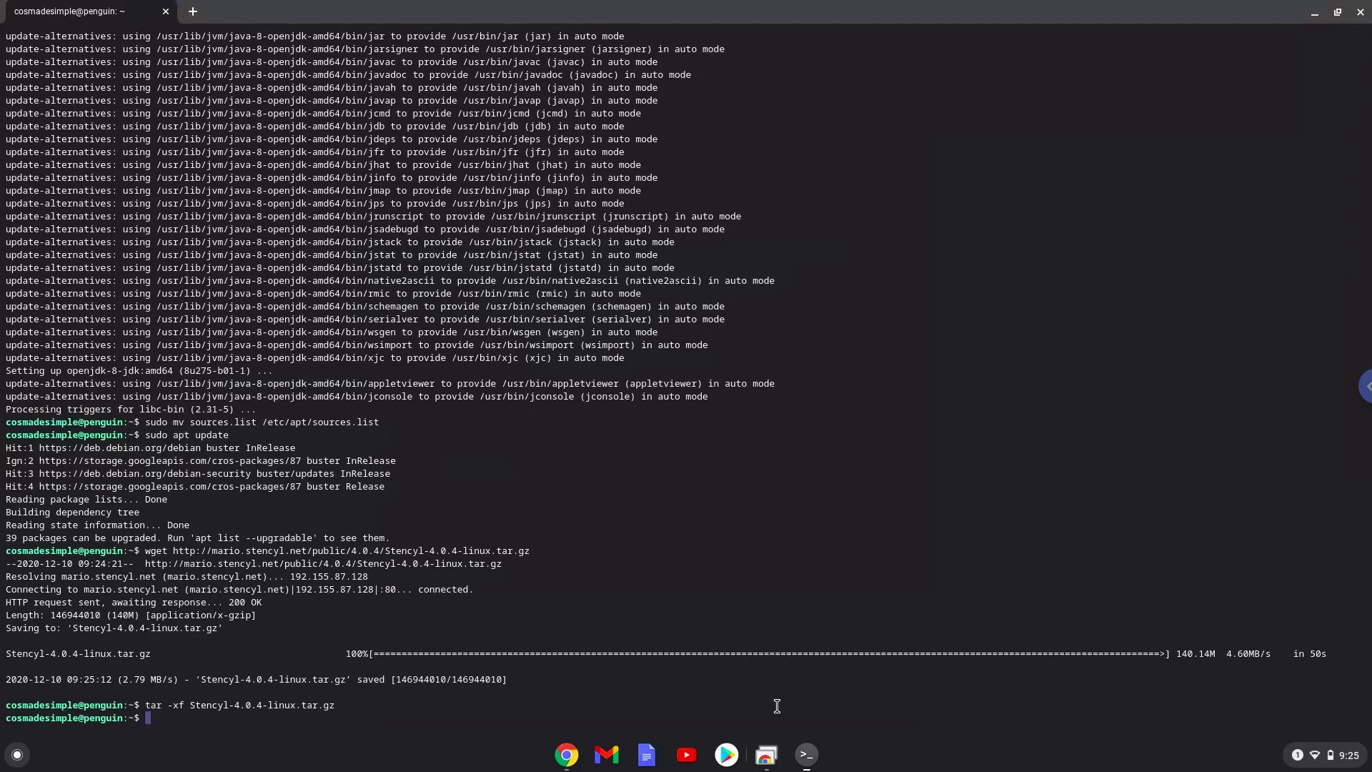
Step: Change into the Stencyl-4.0.4-linux folder with 'cd Stencyl-4.0.4-linux' copied from the notes
{"action": "left_click", "coordinate": [568, 756]}
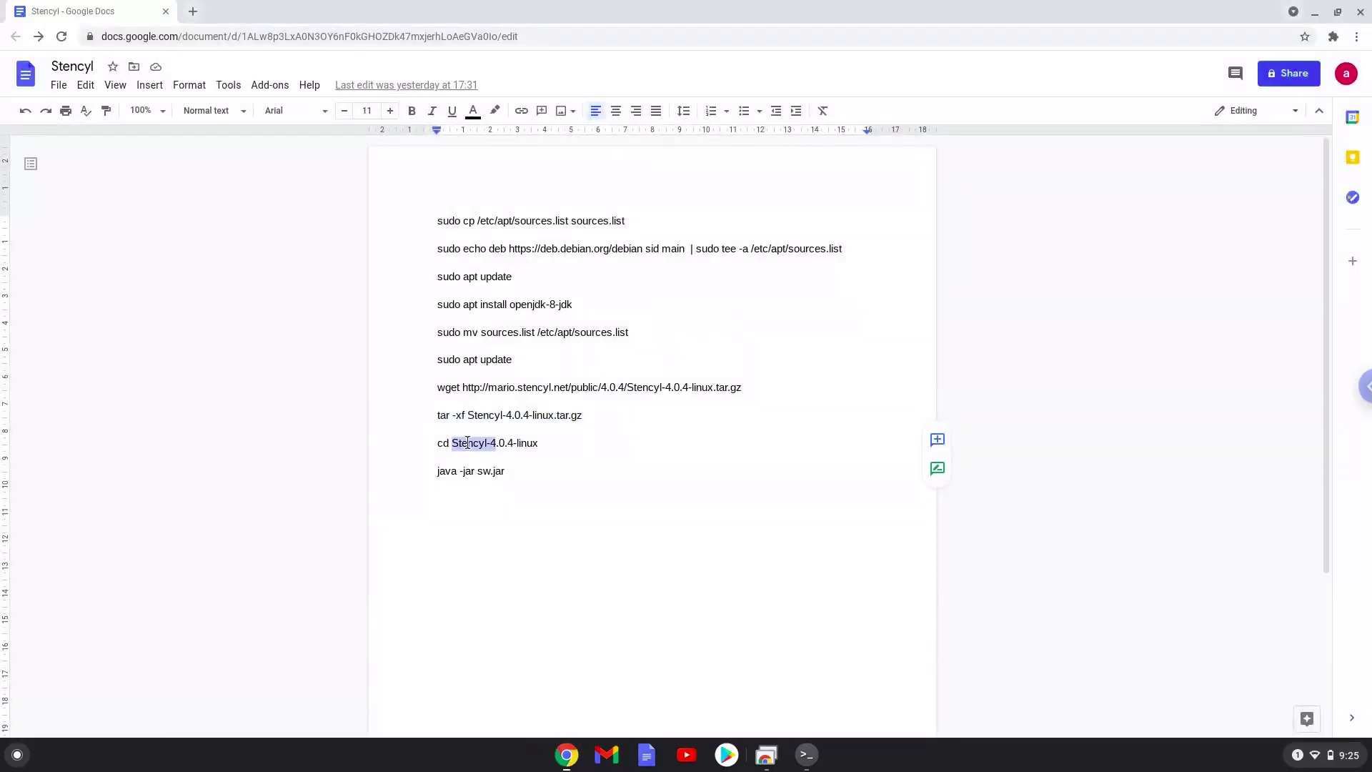
{"action": "triple_click", "coordinate": [468, 443]}
{"action": "right_click", "coordinate": [467, 442]}
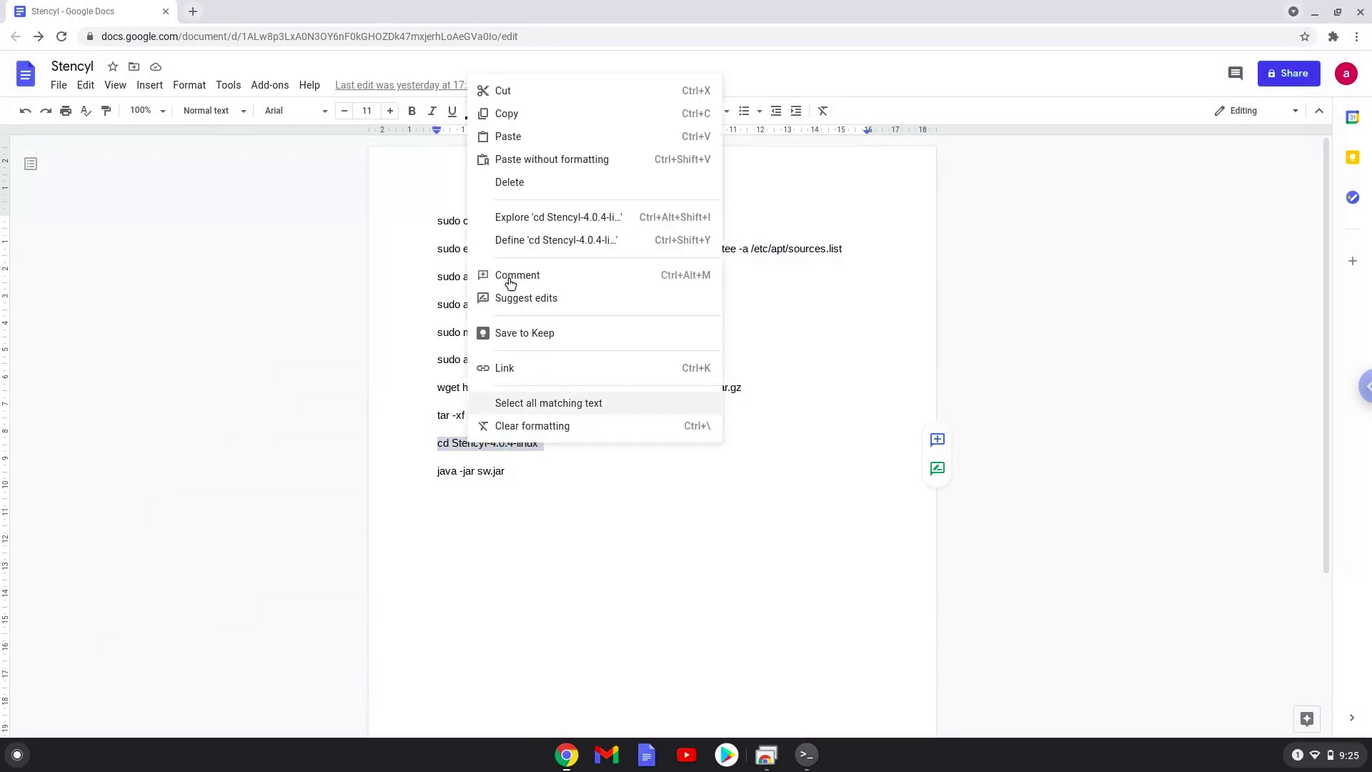
{"action": "left_click", "coordinate": [531, 116]}
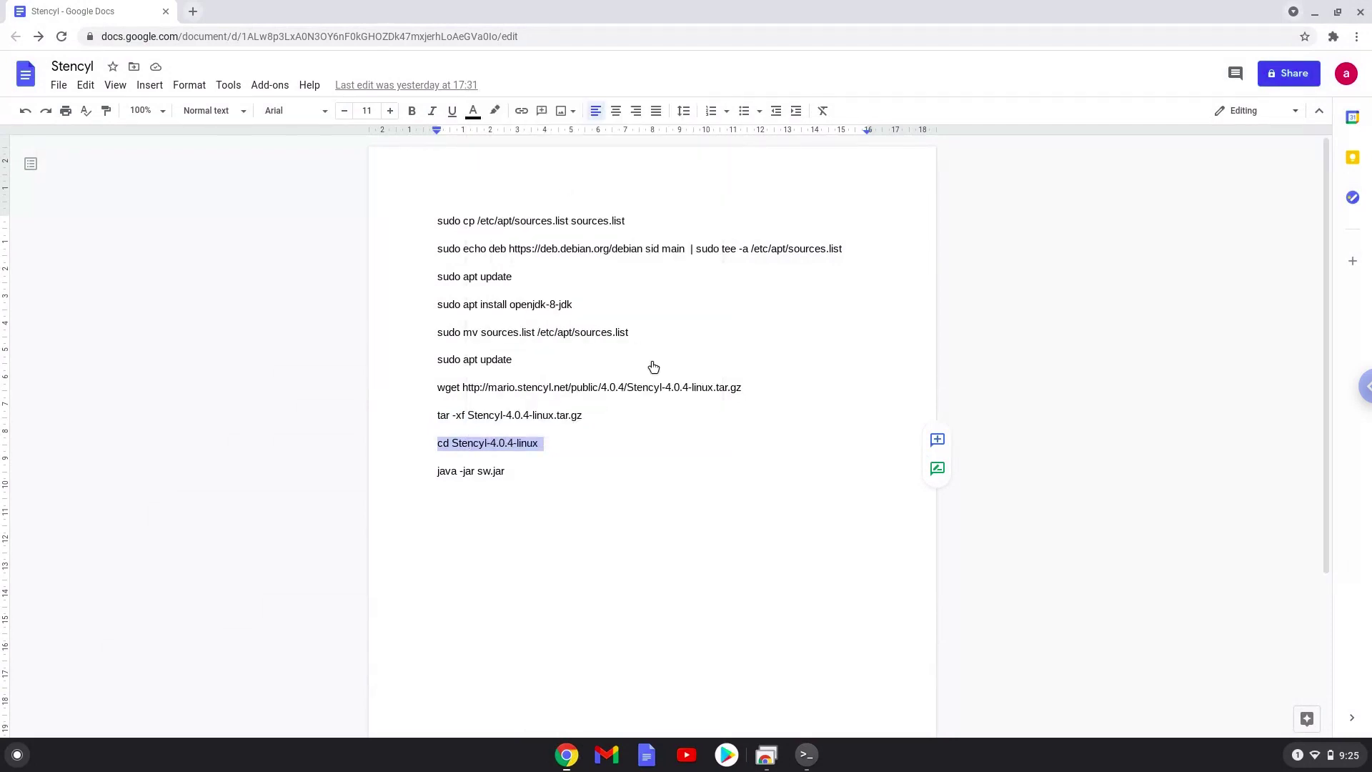
{"action": "left_click", "coordinate": [808, 756]}
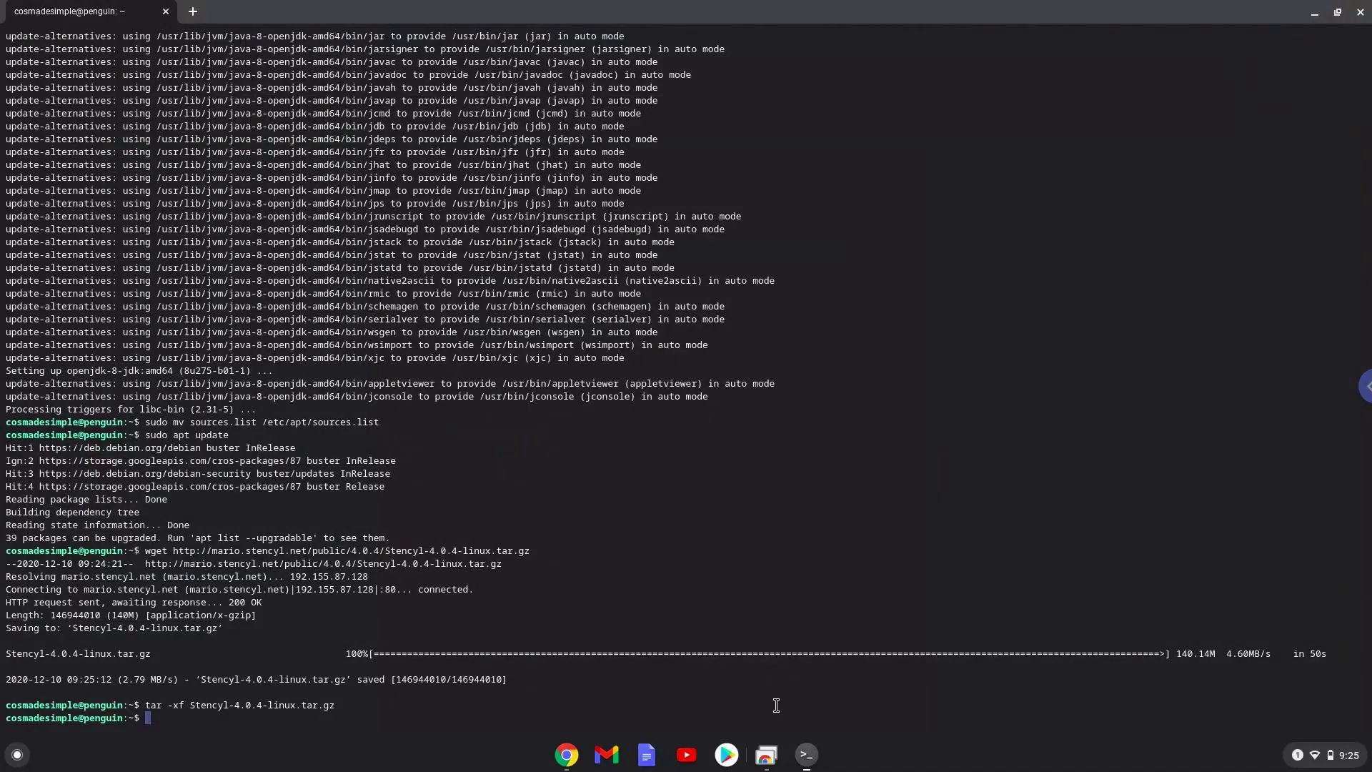
{"action": "key", "text": "ctrl+shift+v"}
{"action": "key", "text": "Return"}
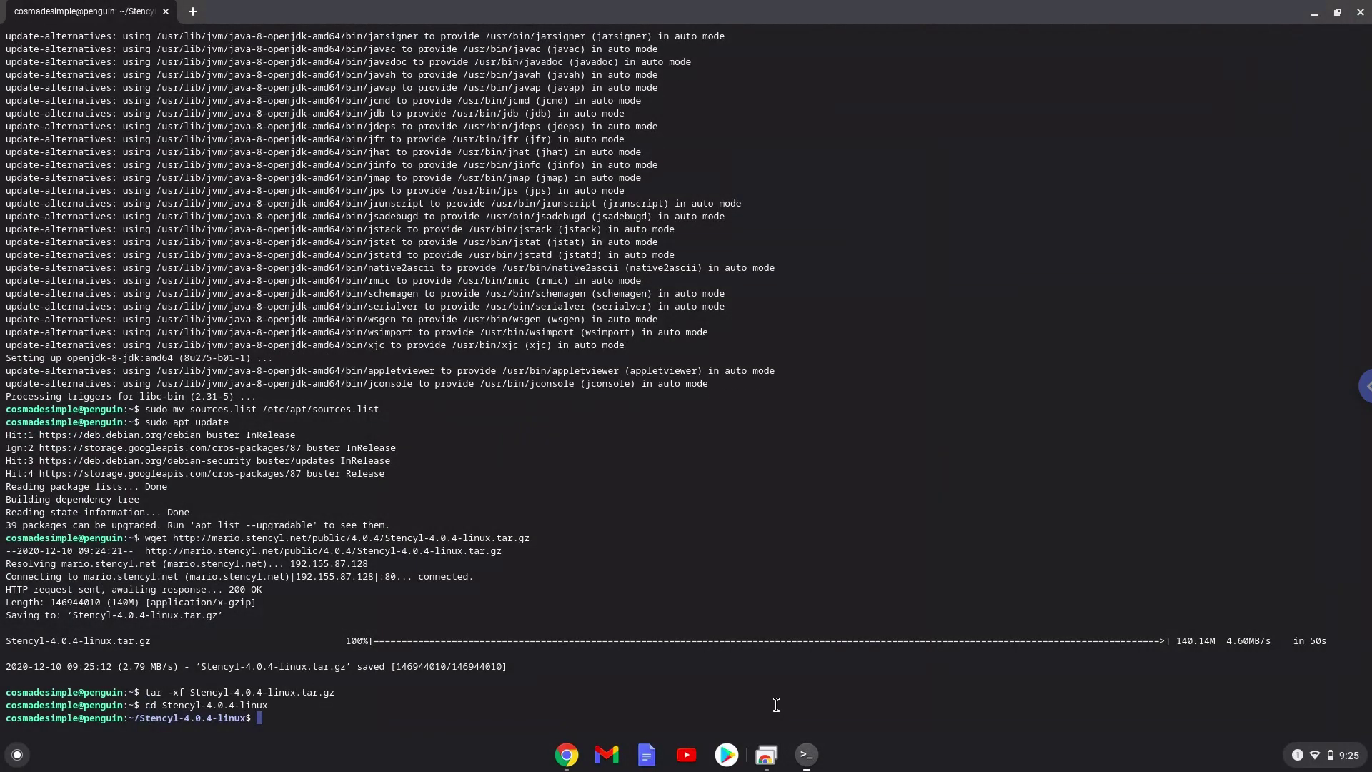
Step: Launch Stencyl by running 'java -jar sw.jar' copied from the notes
{"action": "left_click", "coordinate": [568, 755]}
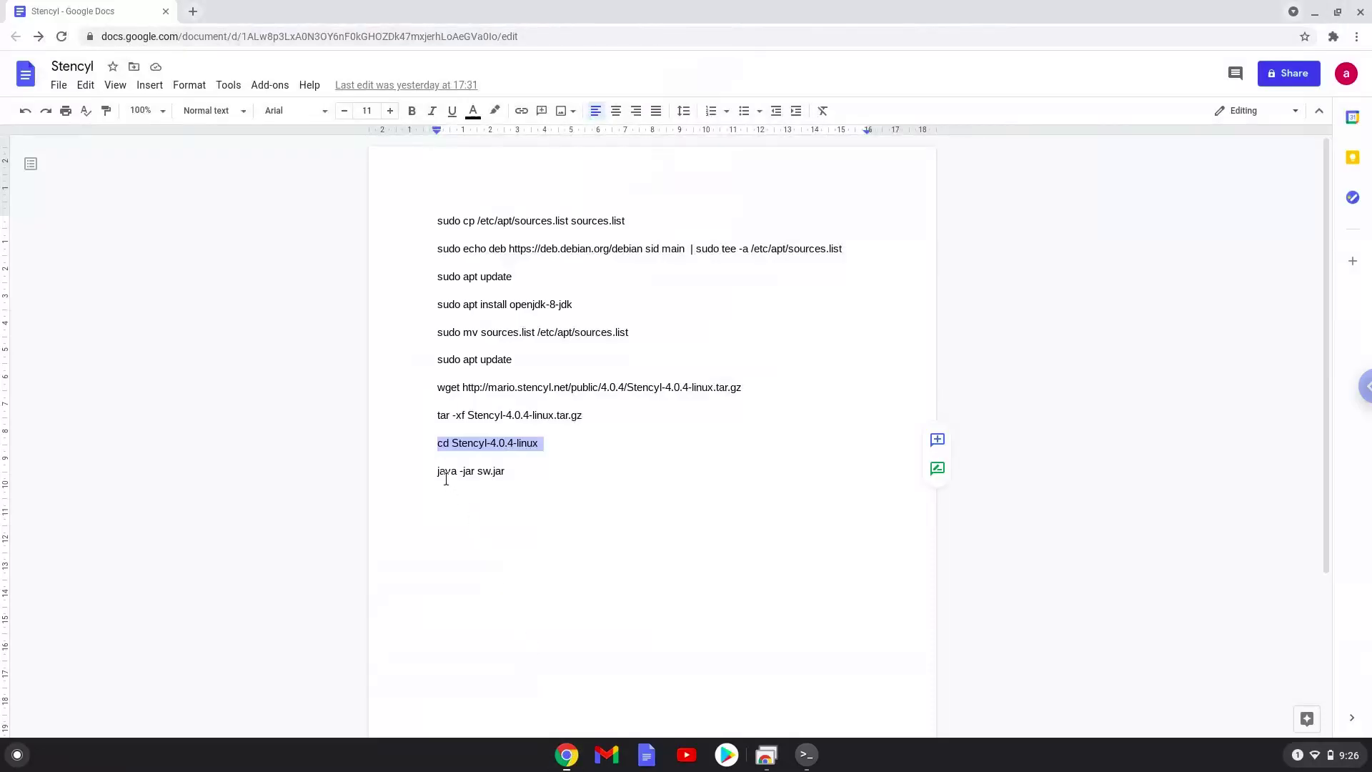
{"action": "triple_click", "coordinate": [443, 473]}
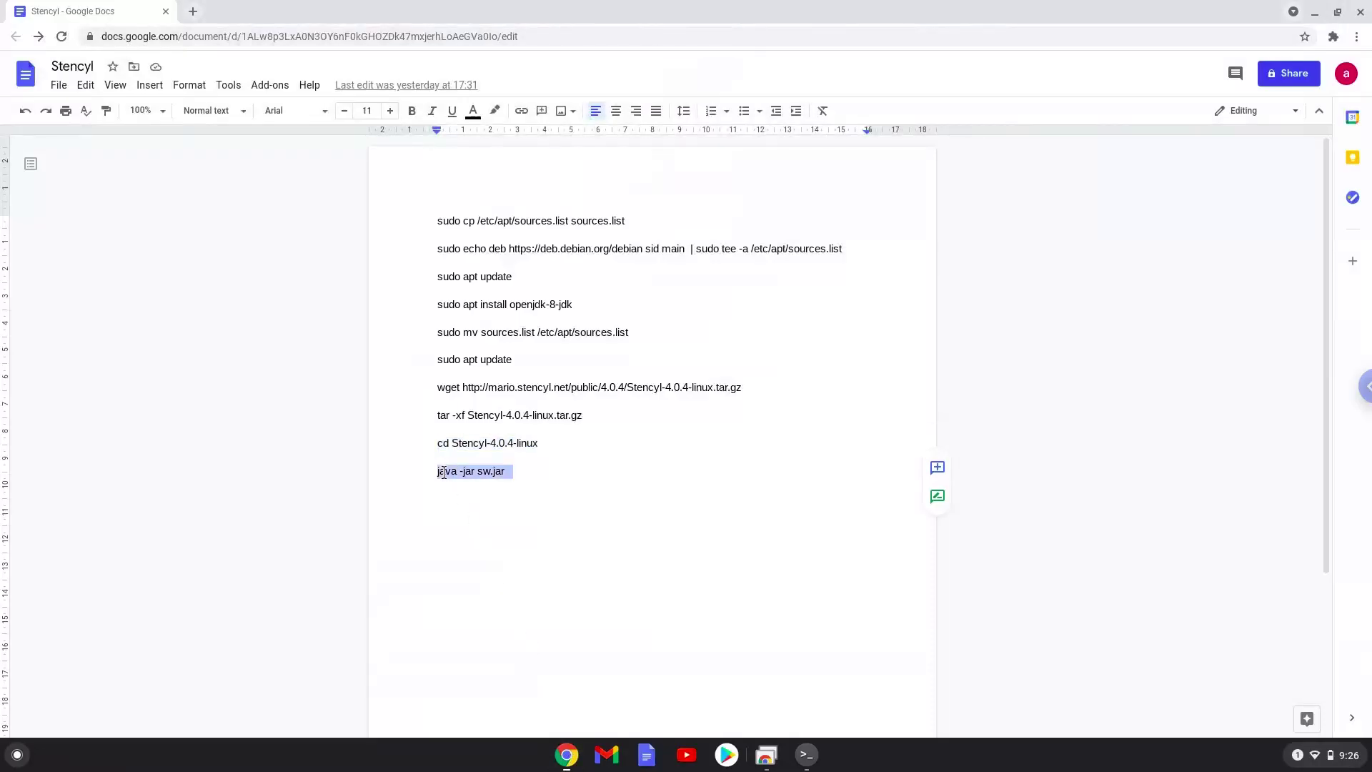
{"action": "right_click", "coordinate": [443, 474]}
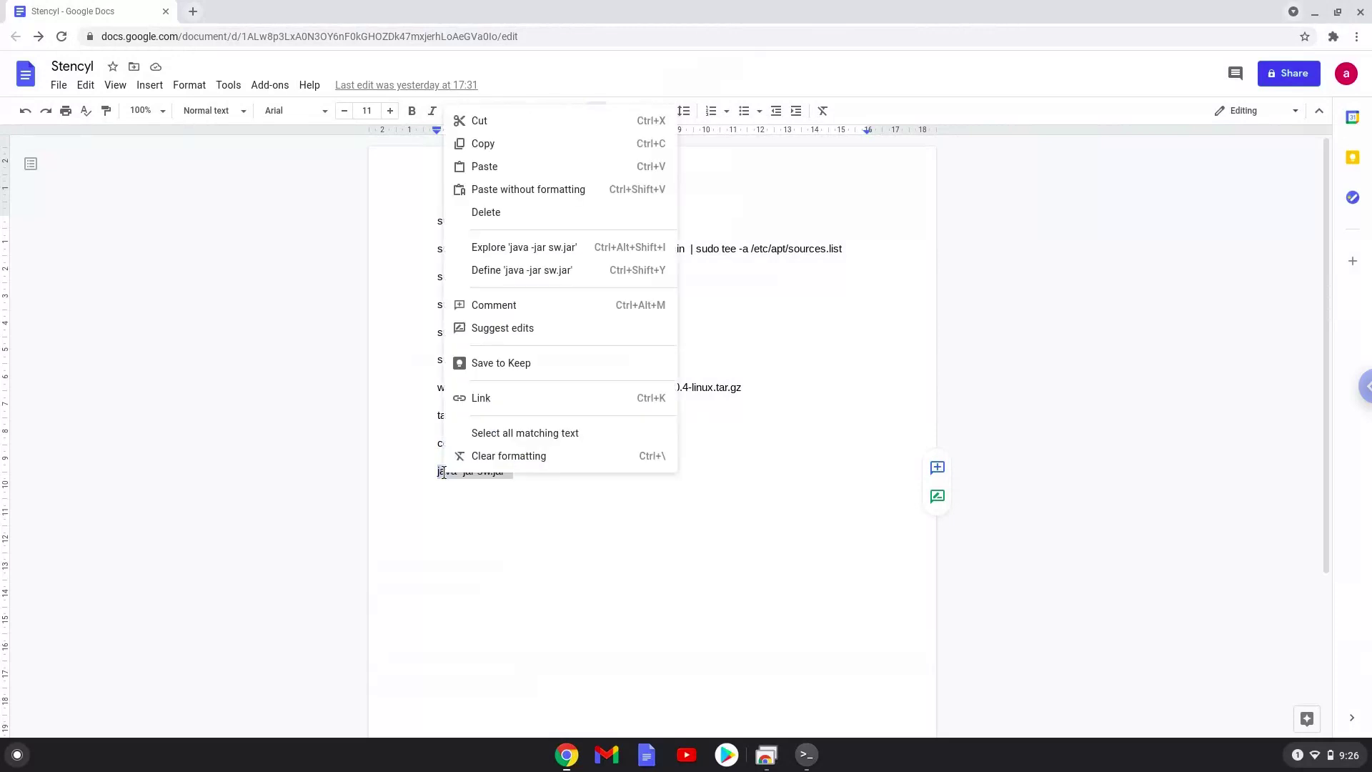
{"action": "left_click", "coordinate": [525, 145]}
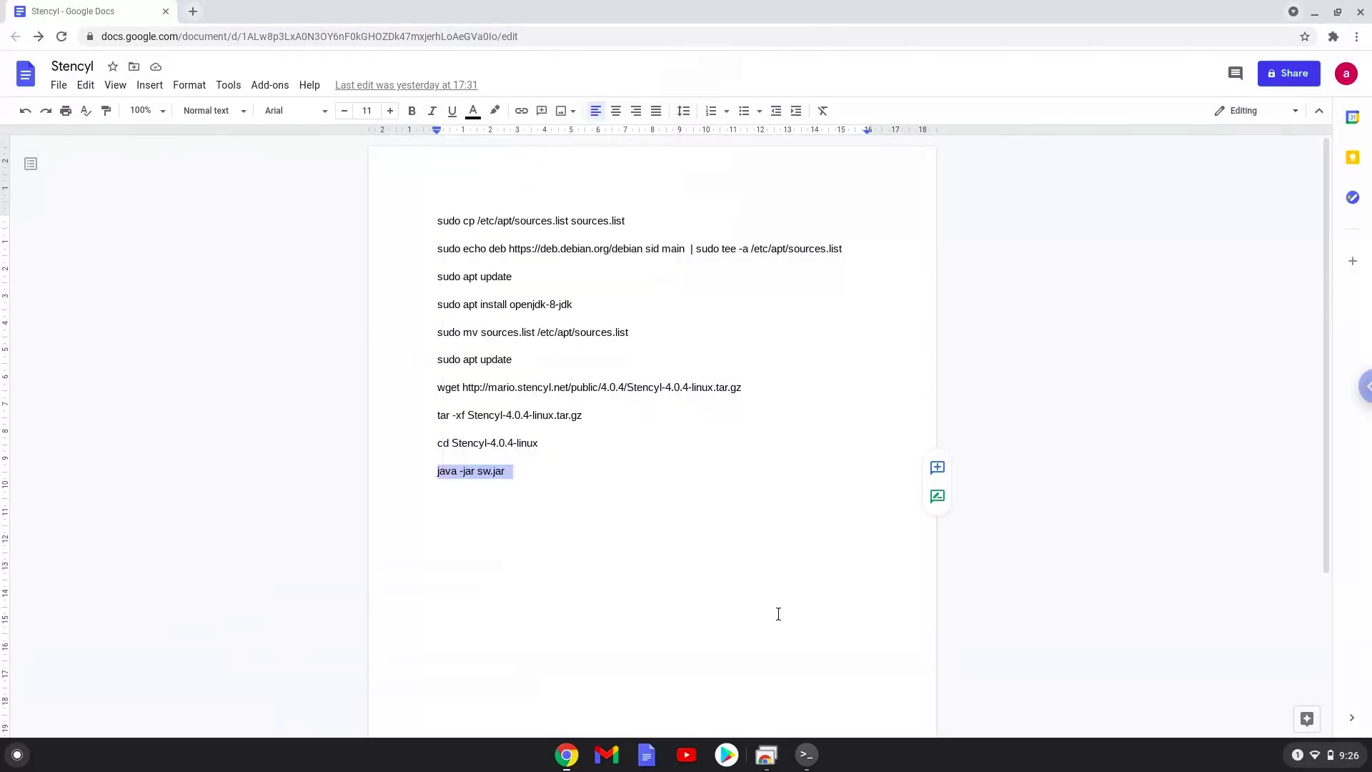
{"action": "left_click", "coordinate": [807, 754]}
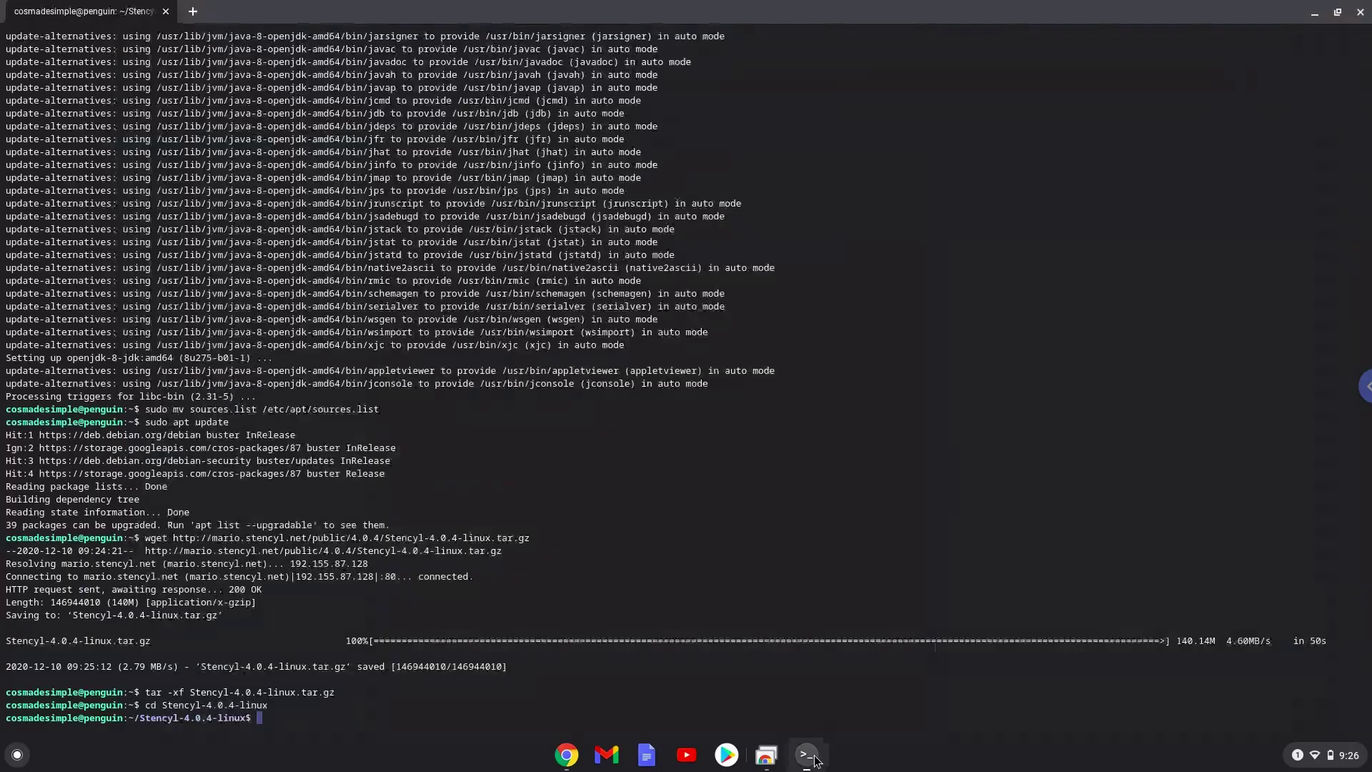
{"action": "type", "text": "java -jar sw.jar"}
{"action": "key", "text": "Return"}
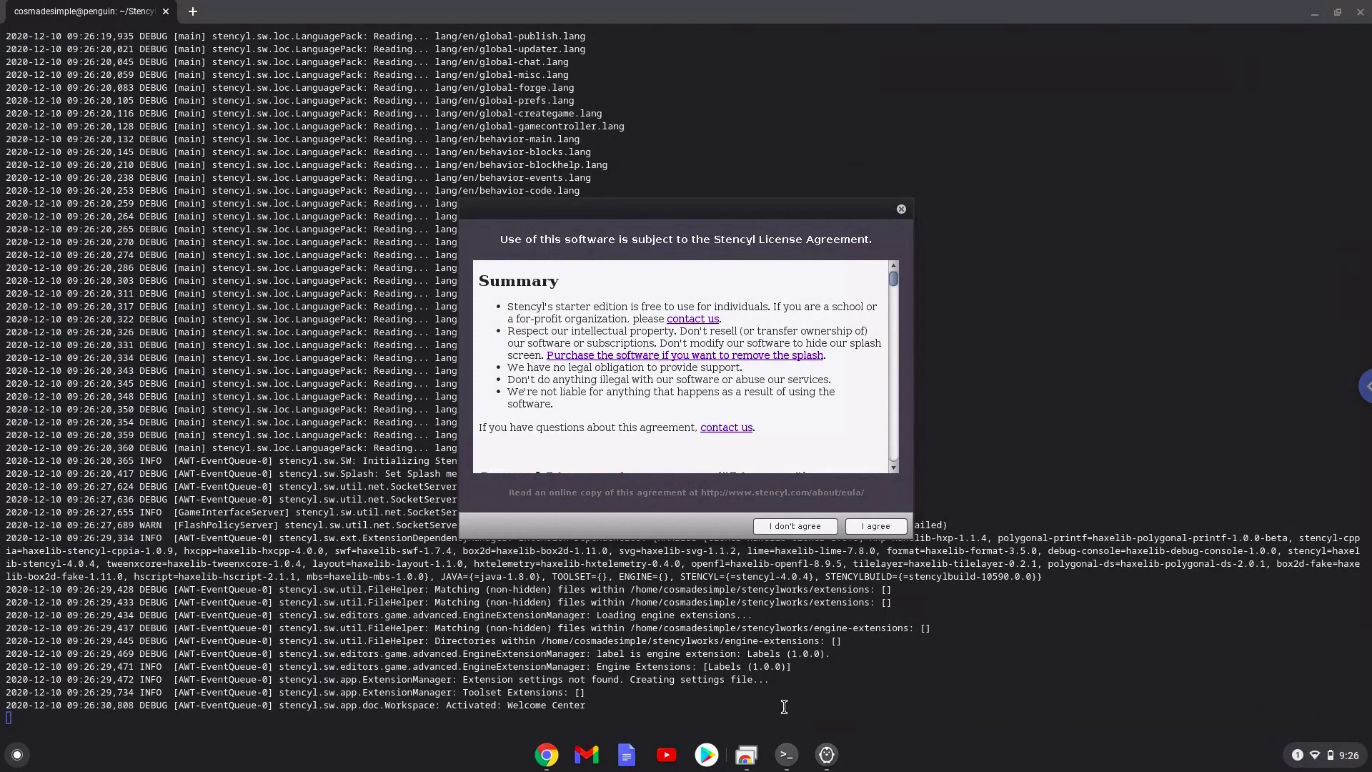
Step: Agree to the Stencyl license and maximize the Stencyl window
{"action": "left_click", "coordinate": [874, 526]}
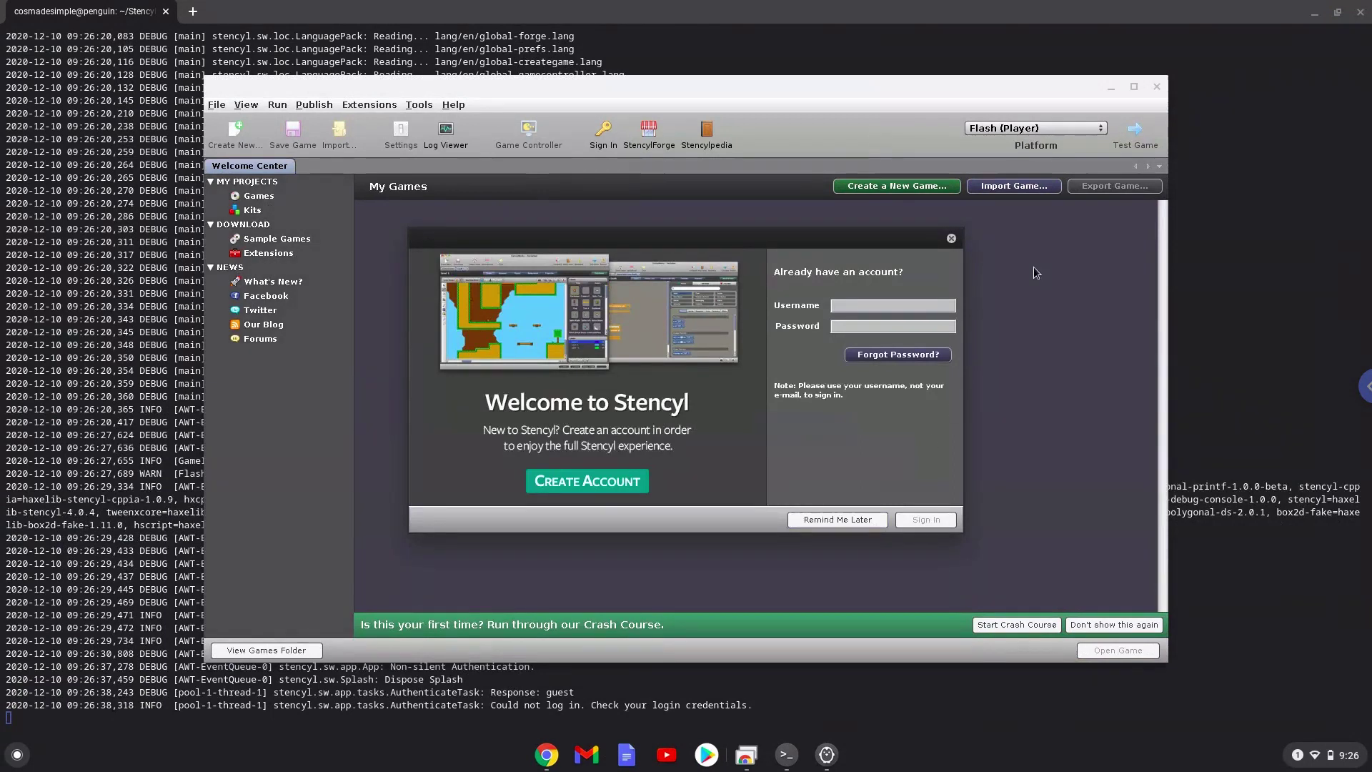
{"action": "left_click", "coordinate": [1130, 87]}
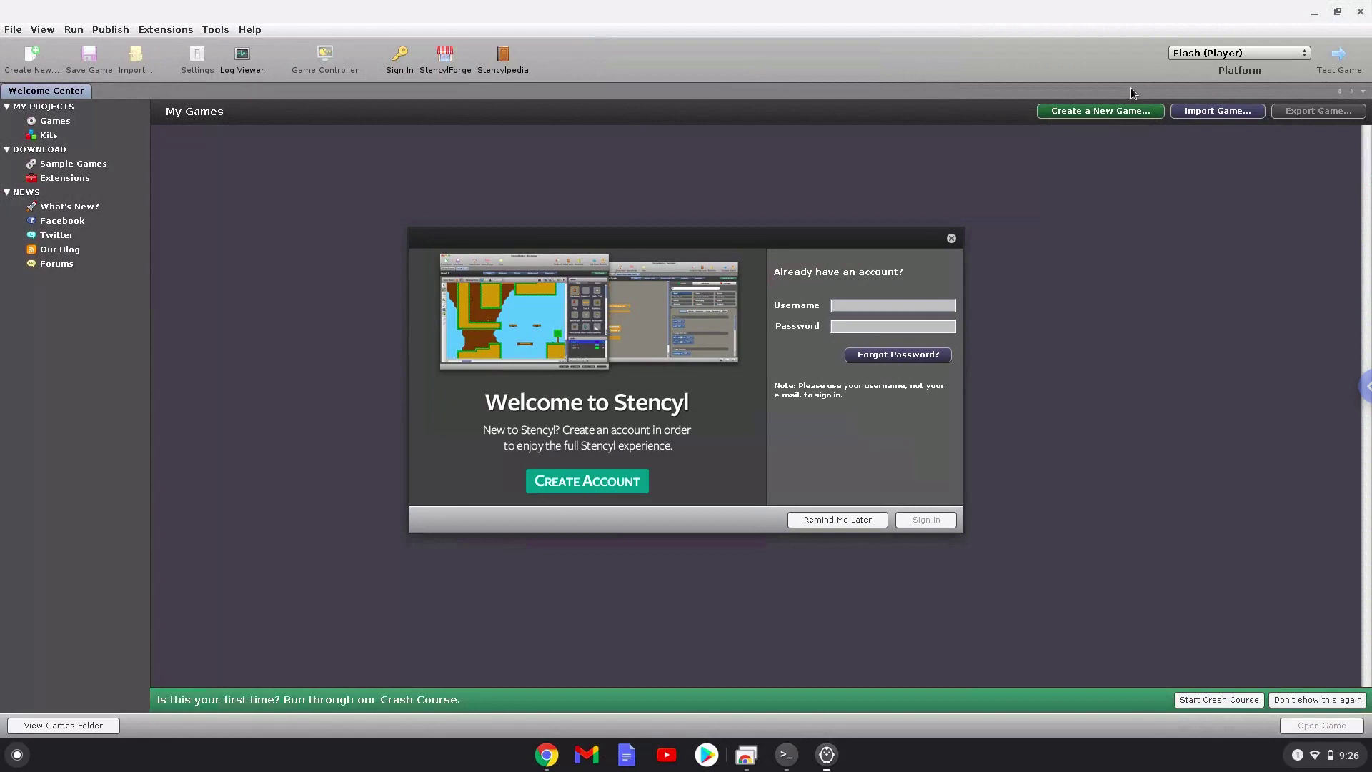